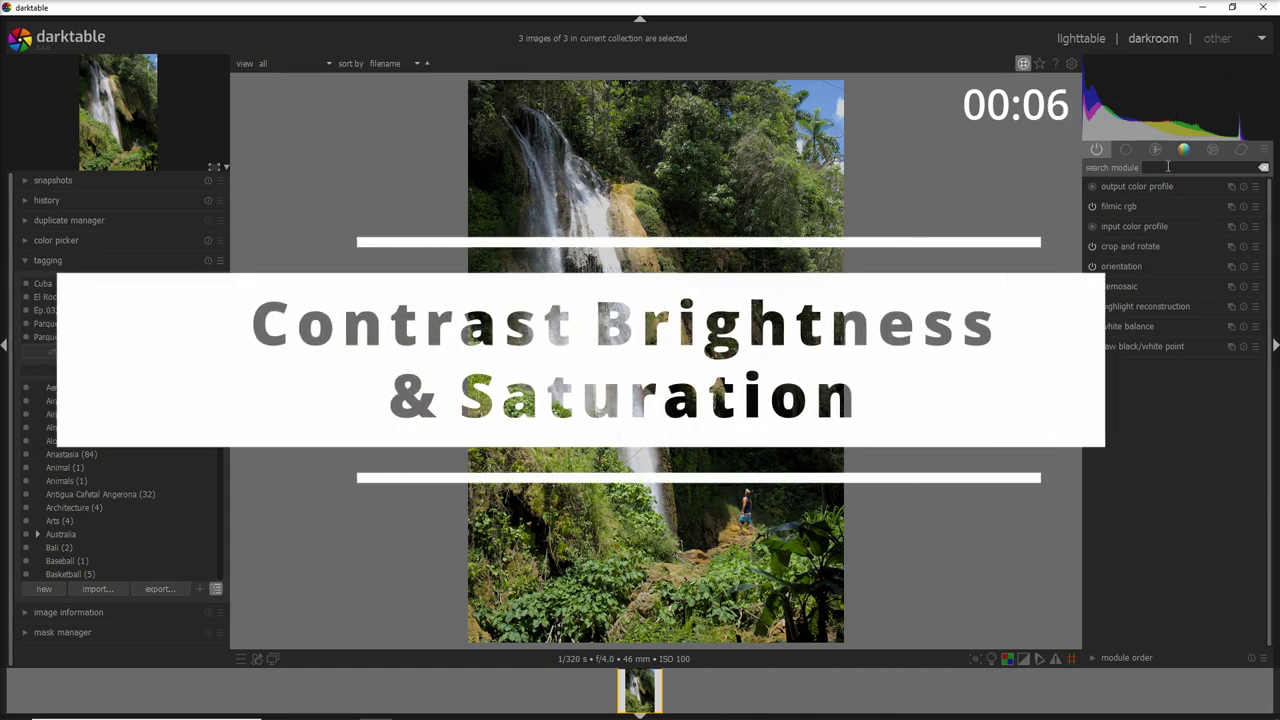
Step: Search the modules for 'contra' and open contrast brightness saturation
click(1167, 167)
text(contra)
click(1165, 226)
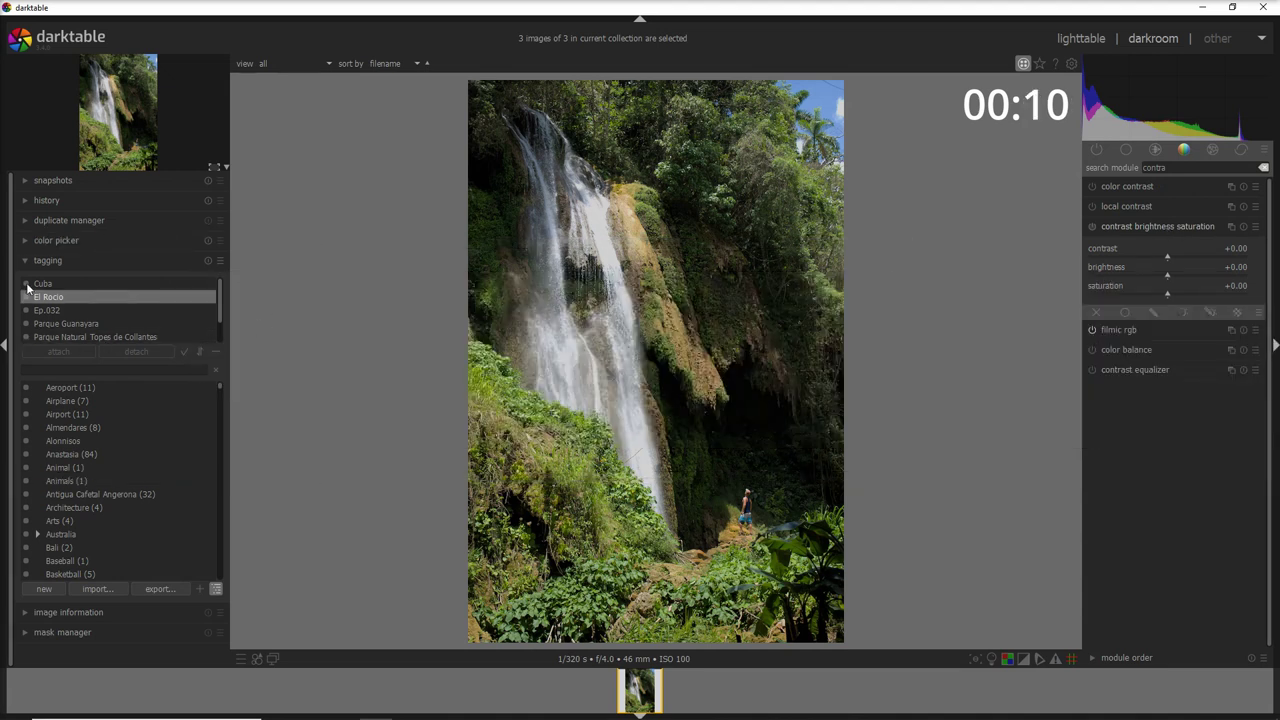
Step: In the history, view the uncropped image, then return to the cropped version
click(26, 200)
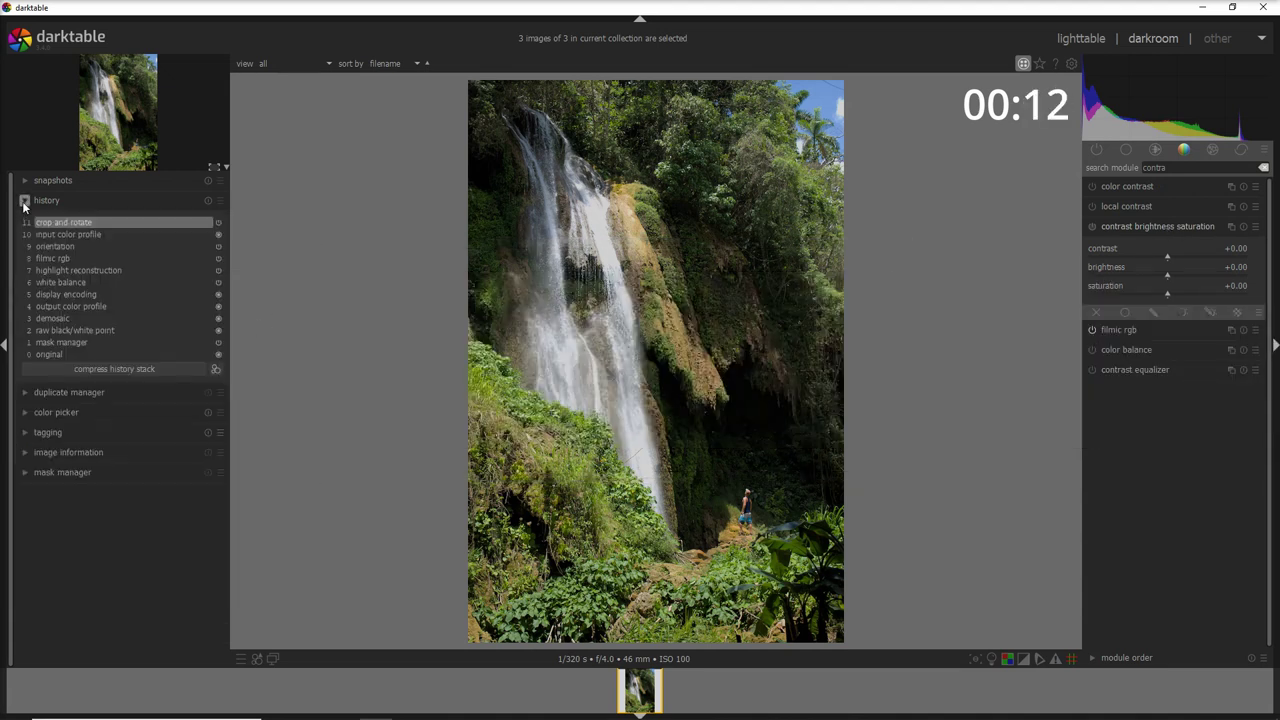
click(79, 232)
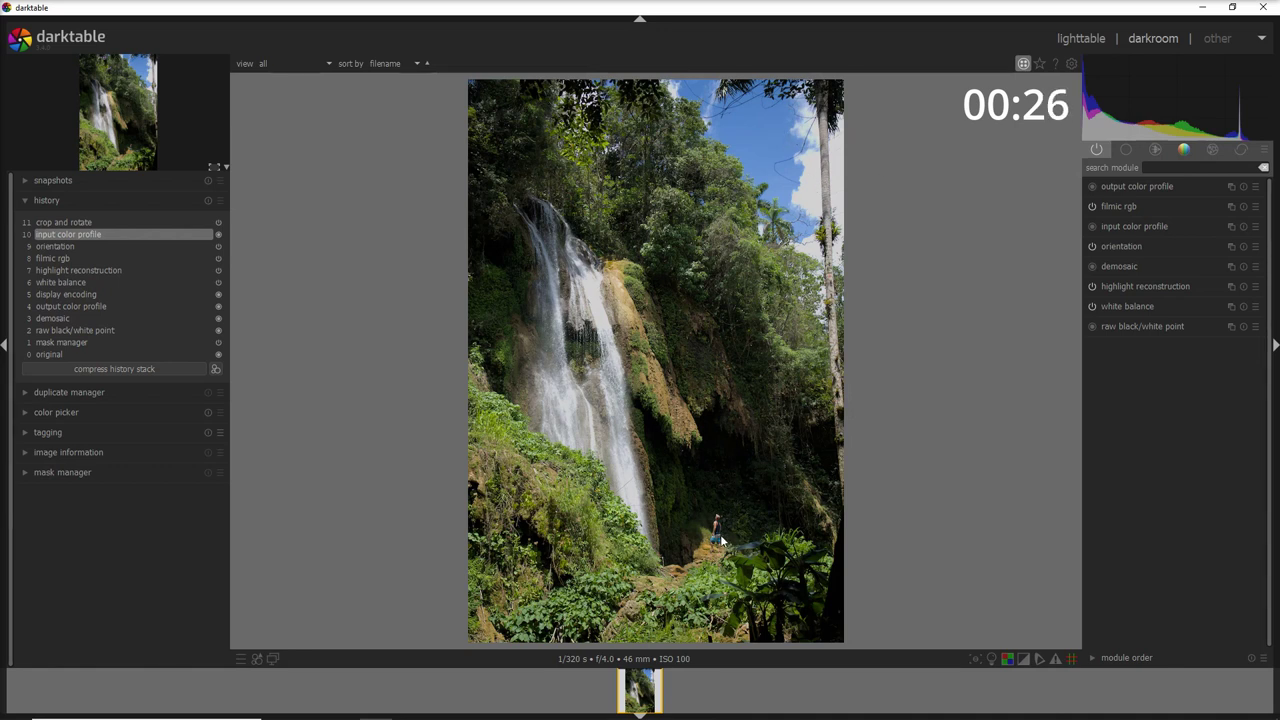
click(77, 220)
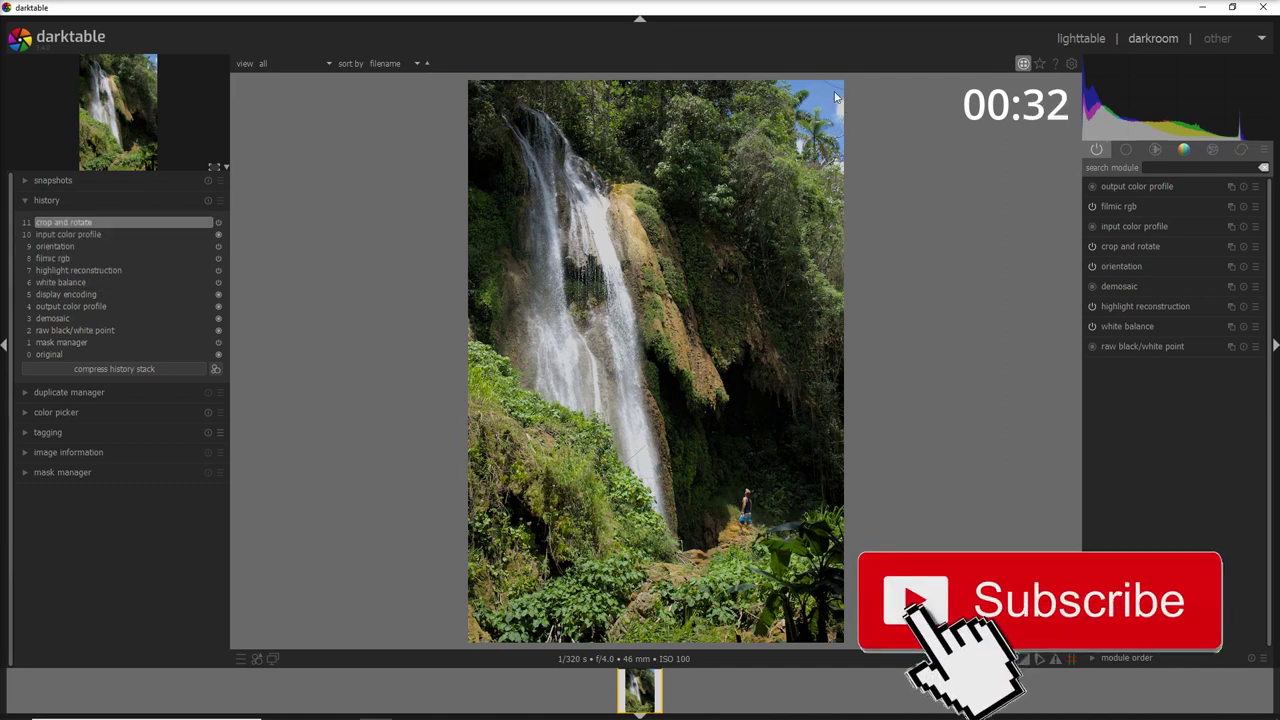
Step: Set contrast +0.15, brightness -0.06 and saturation -0.10 with the module's sliders
text(contr)
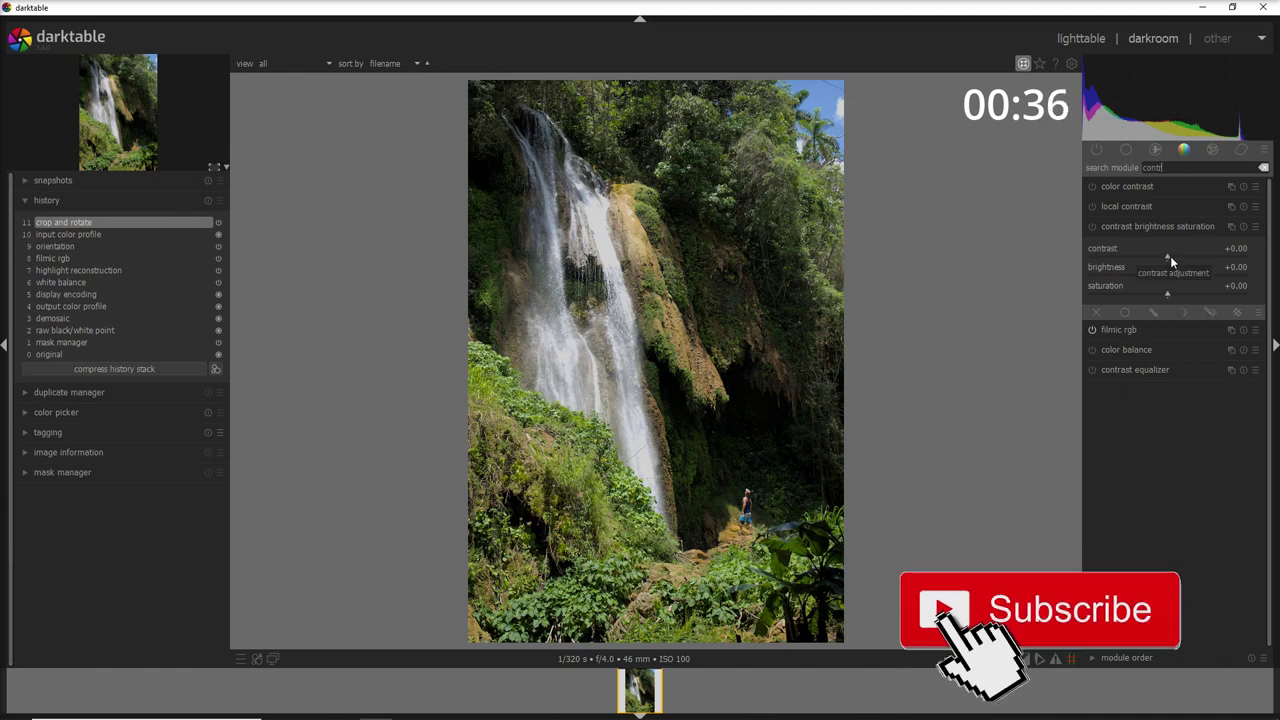
click(1171, 256)
click(1176, 256)
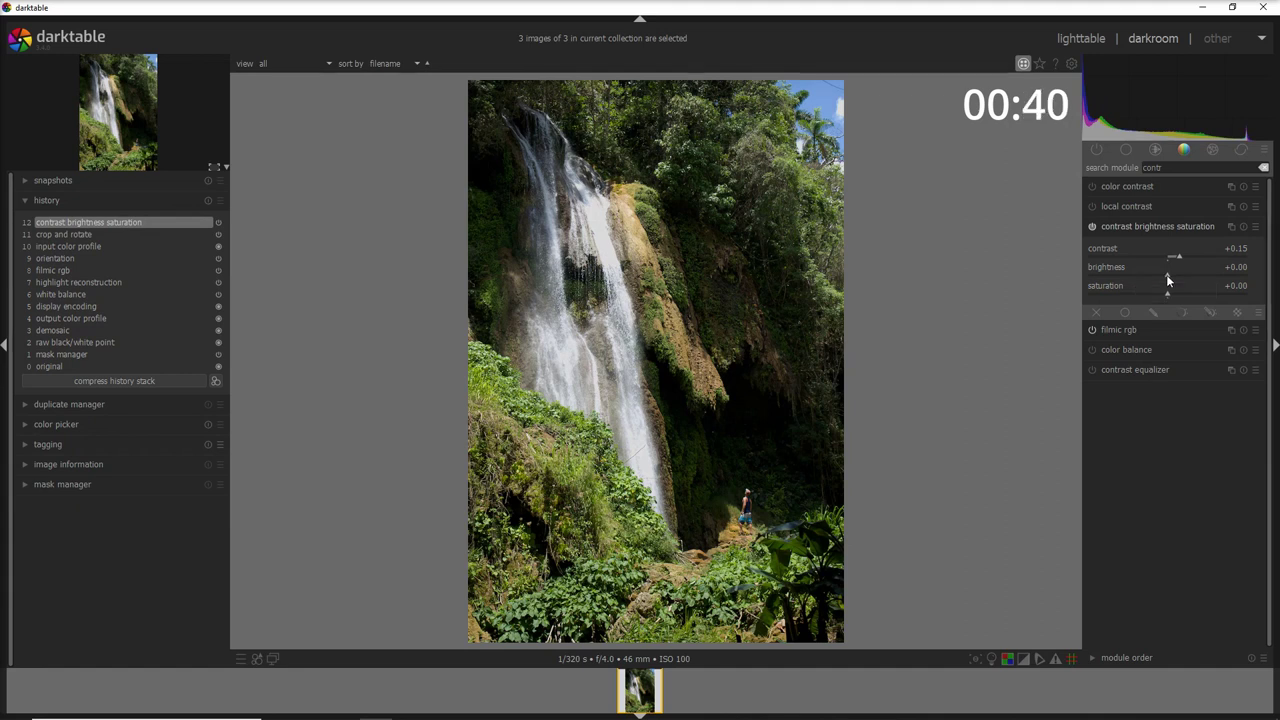
click(1163, 279)
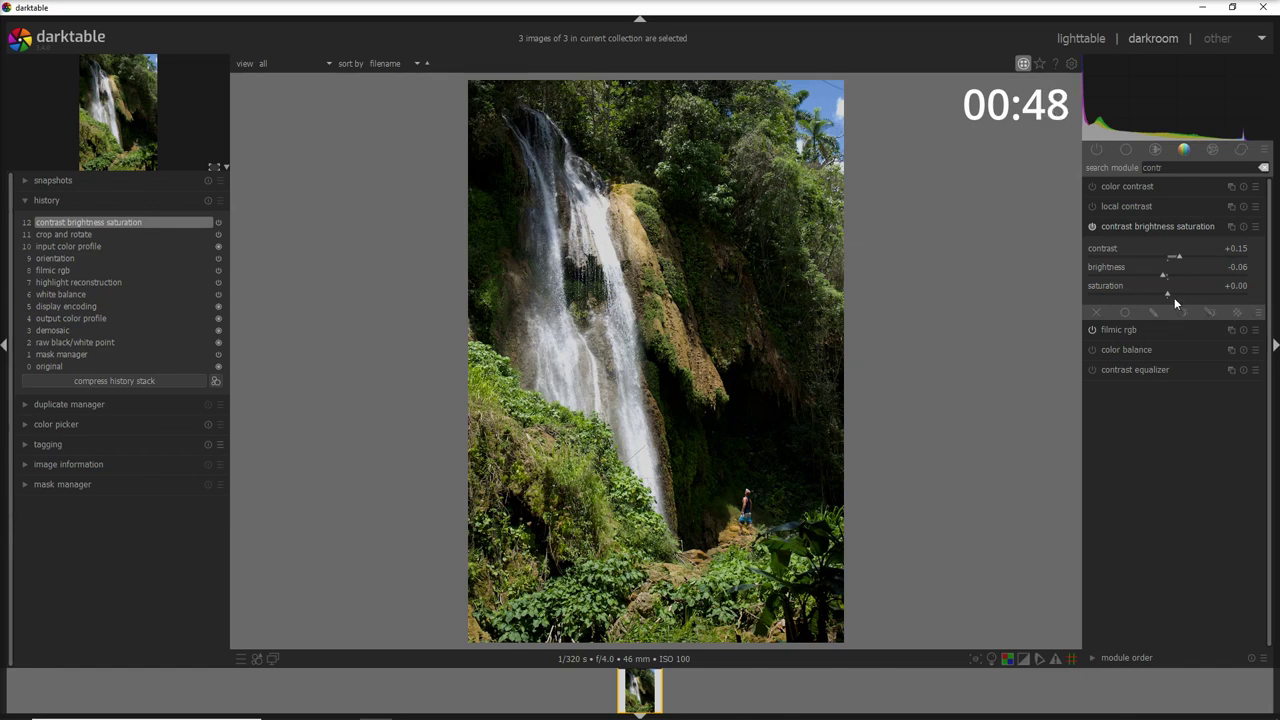
drag(1167, 297, 1162, 297)
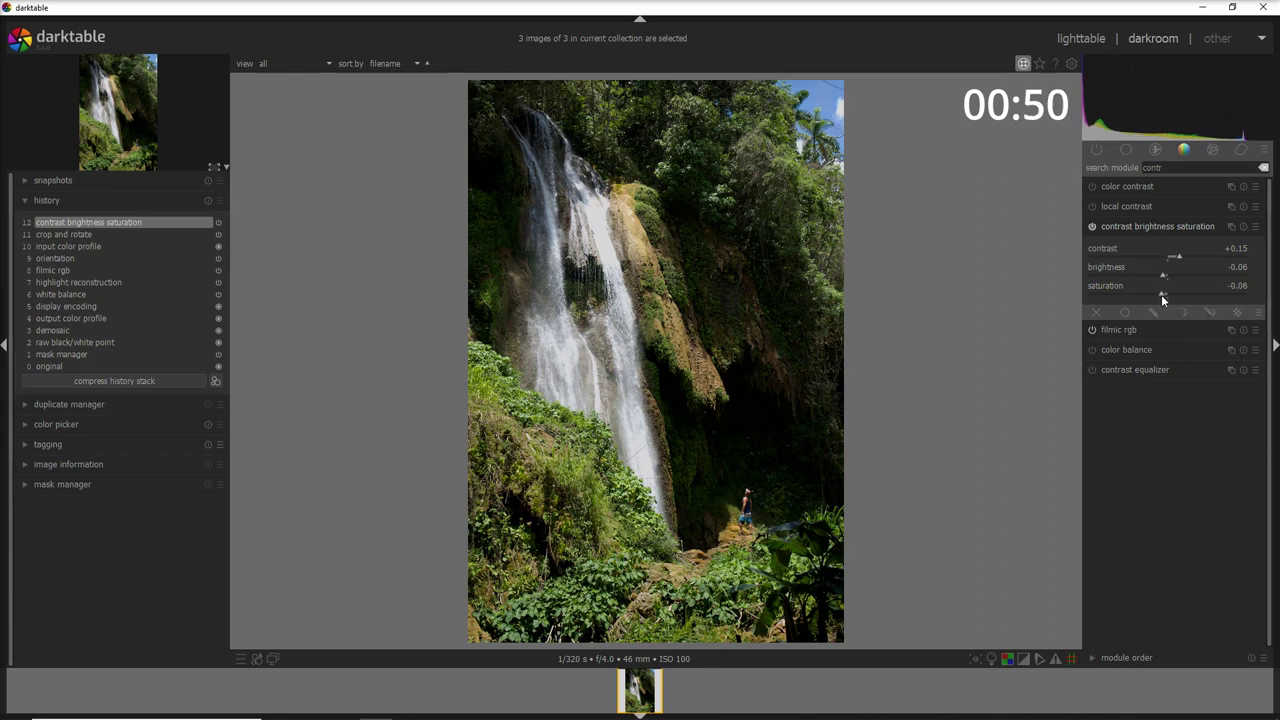
Step: Collapse contrast brightness saturation and switch to the module group showing exposure
click(1152, 226)
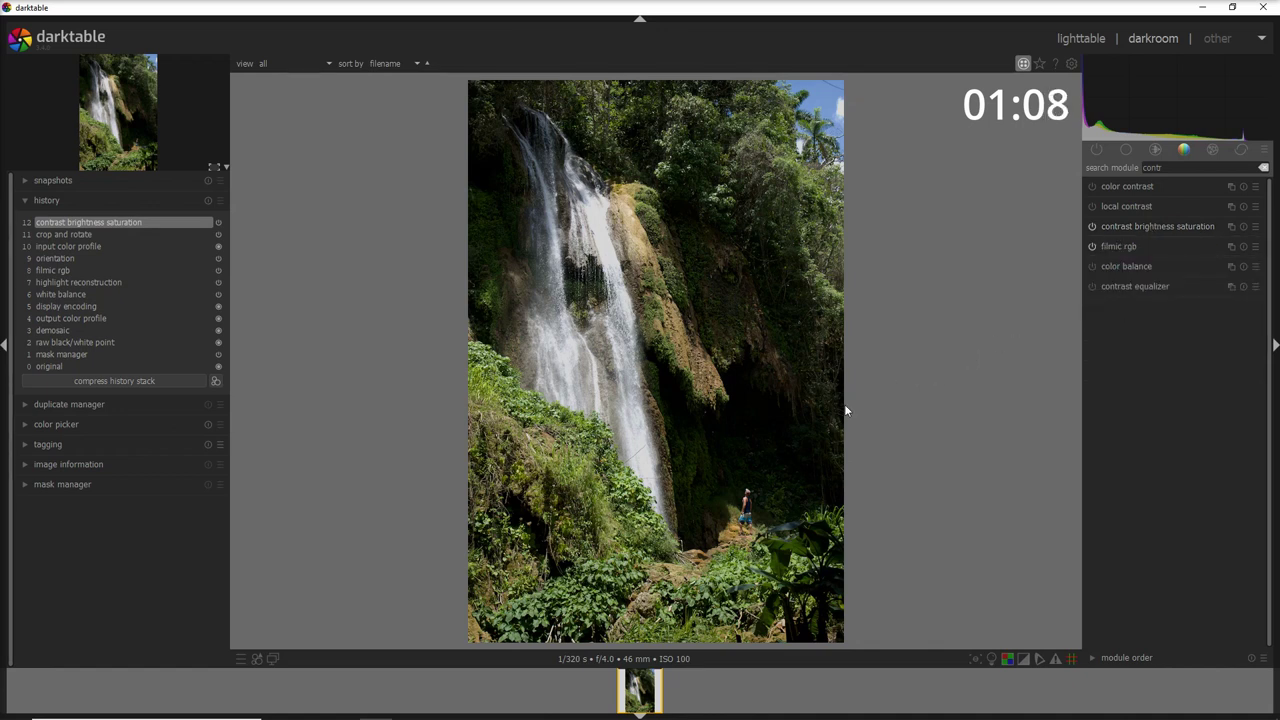
click(1126, 149)
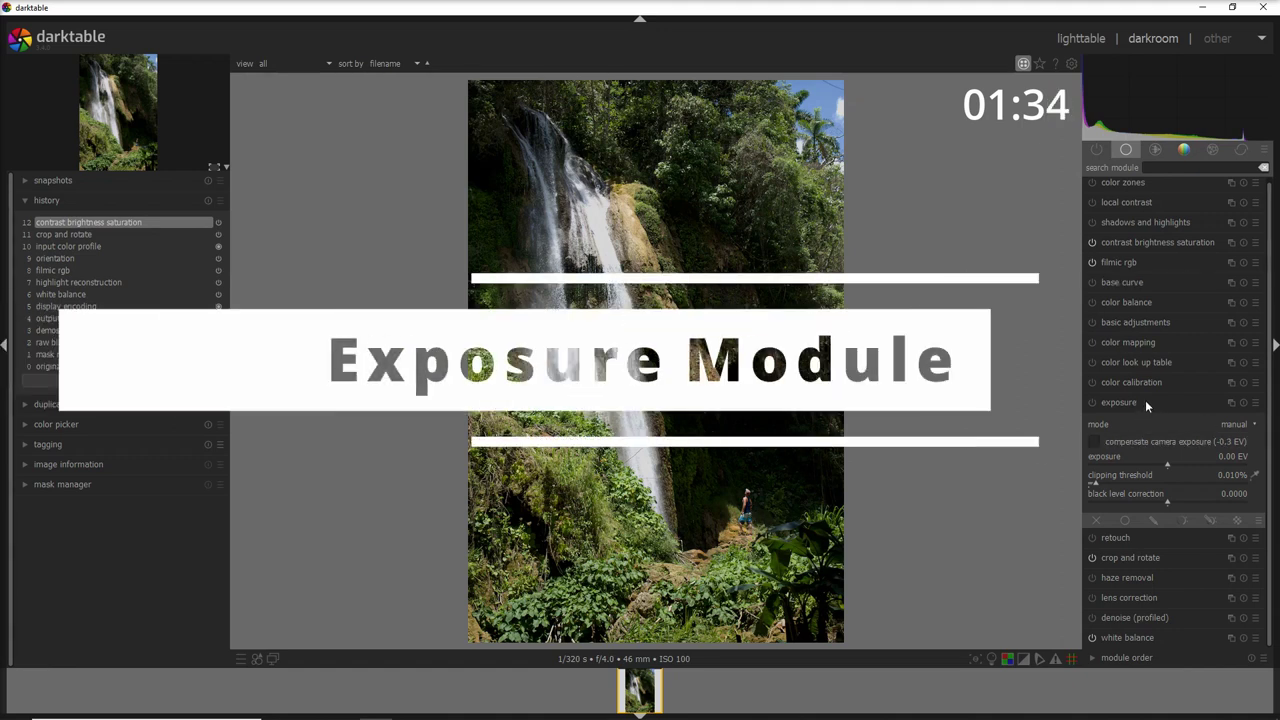
Step: Darken the exposure slider to -0.97 EV
scroll(1168, 465, down, 6)
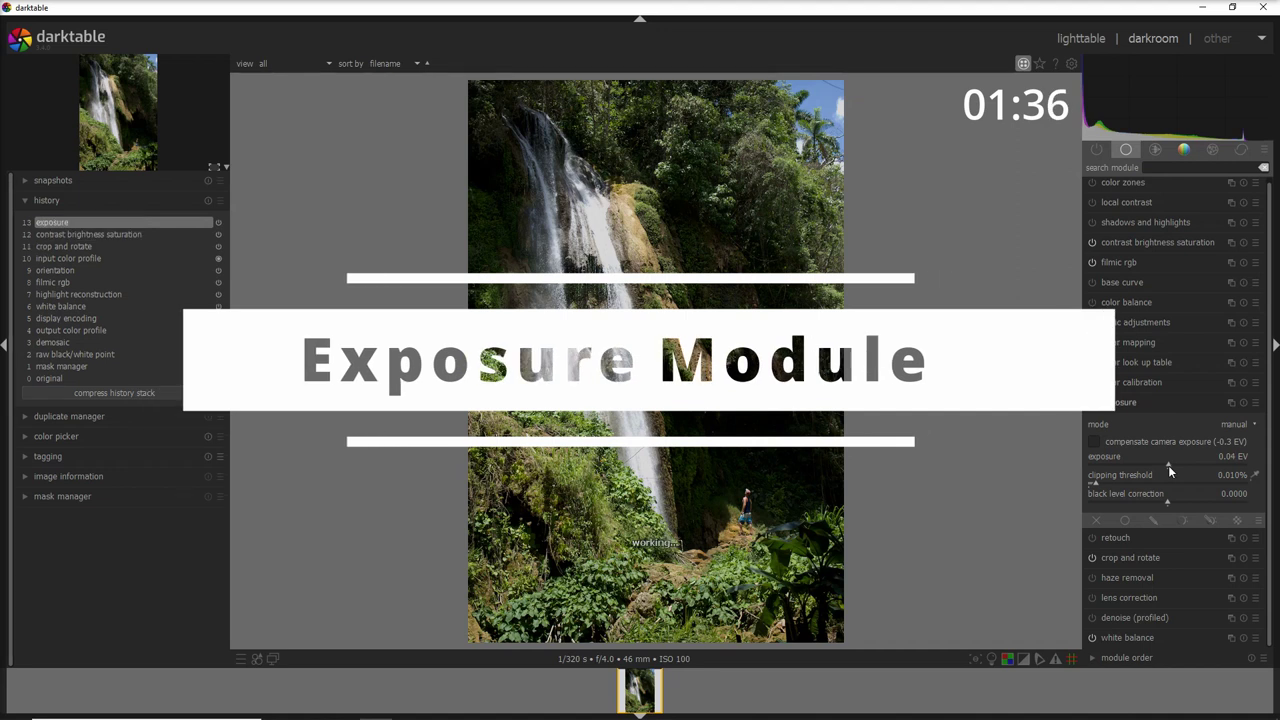
drag(1161, 465, 1144, 467)
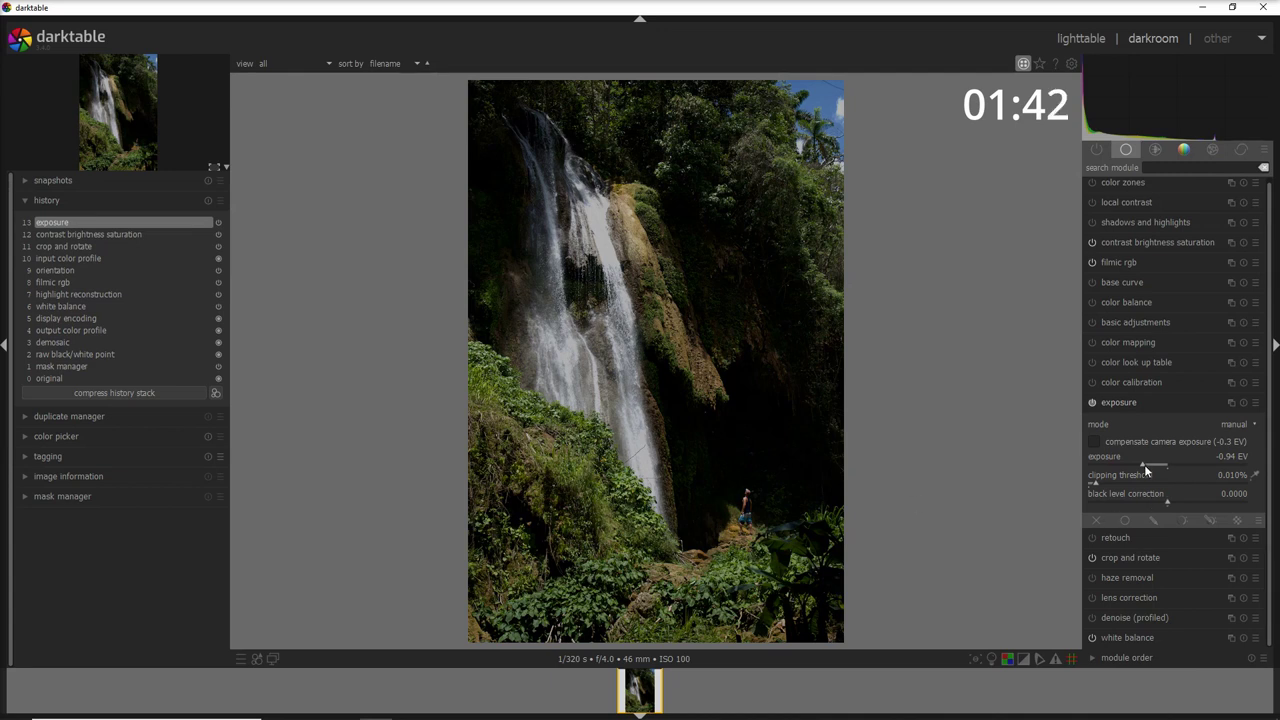
drag(1144, 464, 1139, 465)
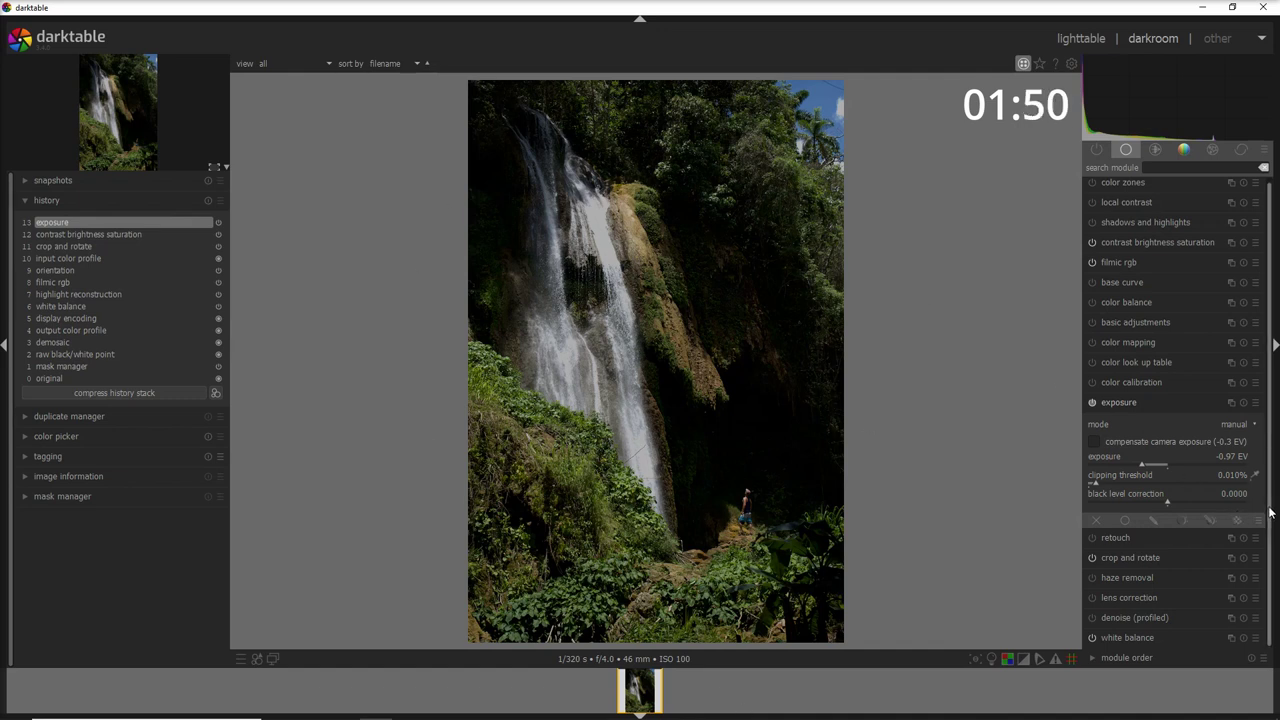
Step: Draw a closed path mask around the waterfall and the rocky path below it
click(1210, 520)
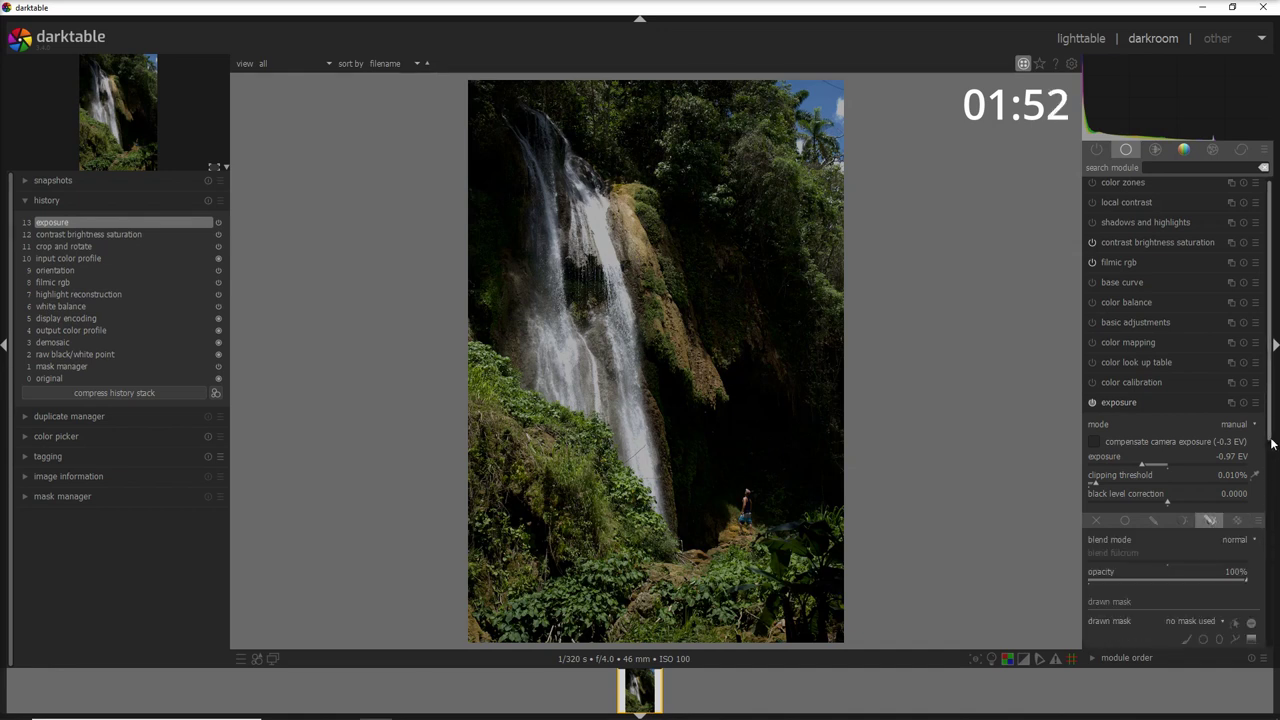
scroll(1270, 440, down, 5)
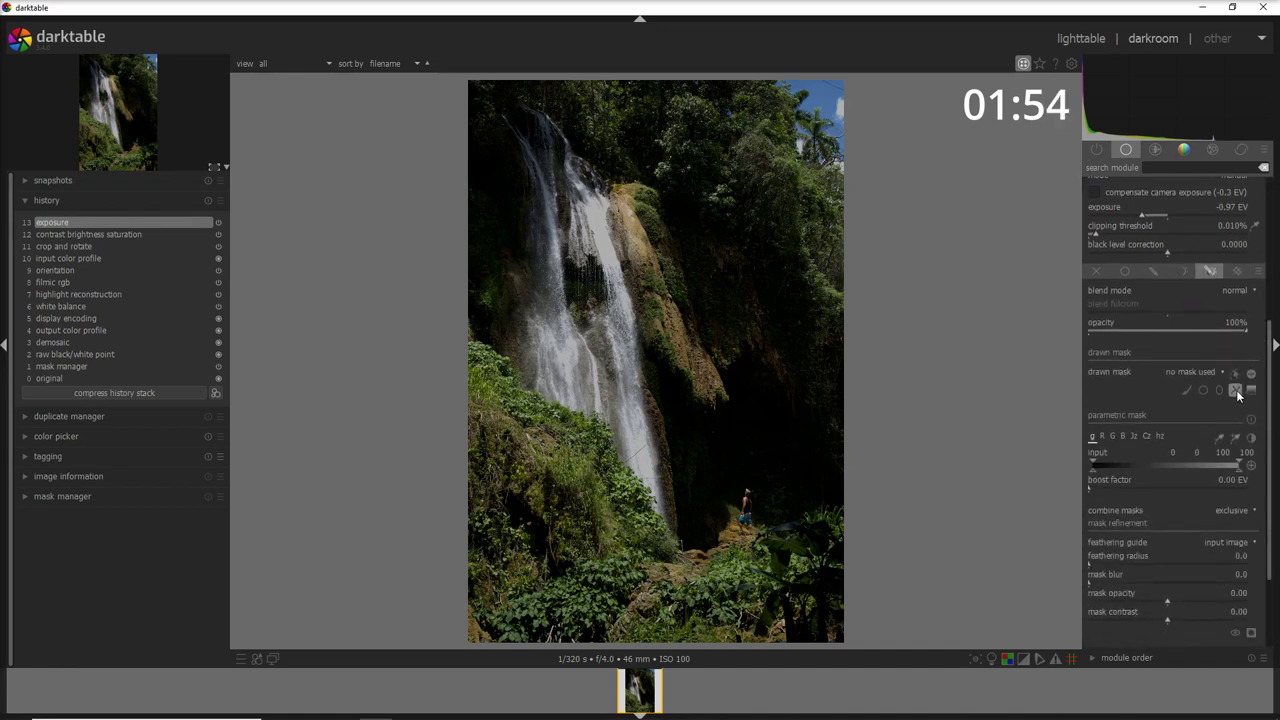
click(1236, 391)
click(530, 377)
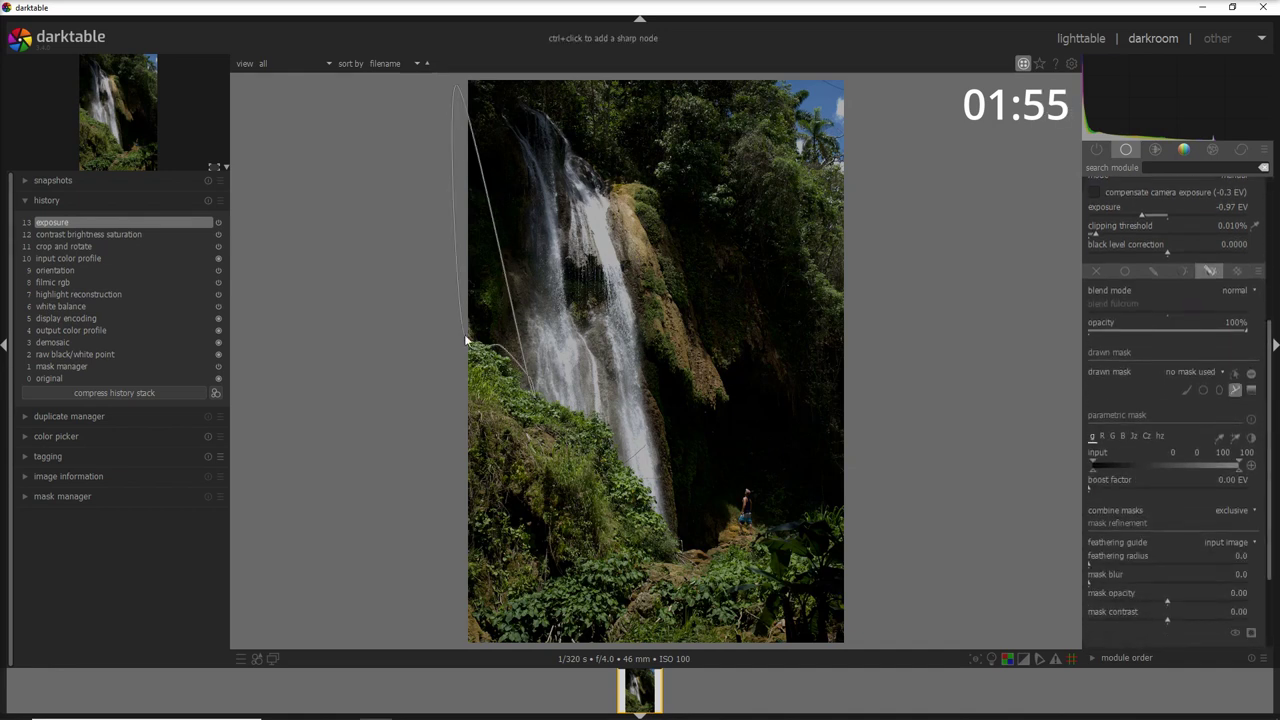
click(537, 383)
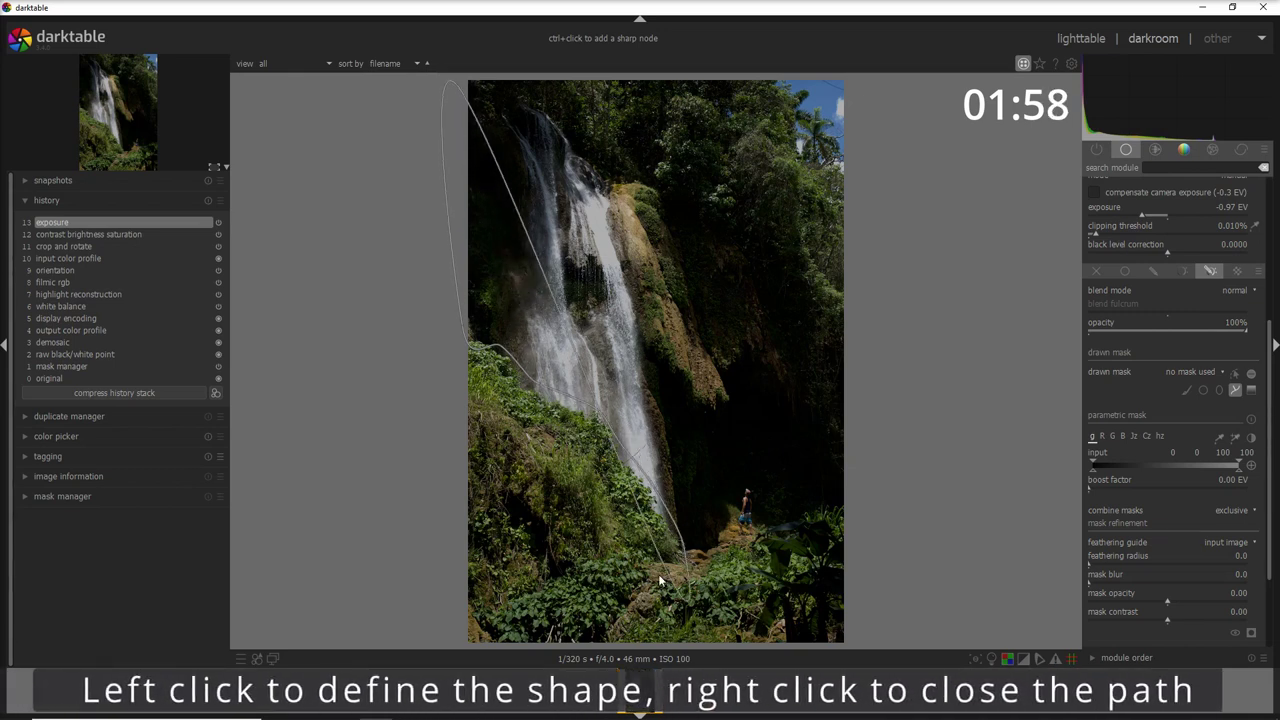
click(654, 607)
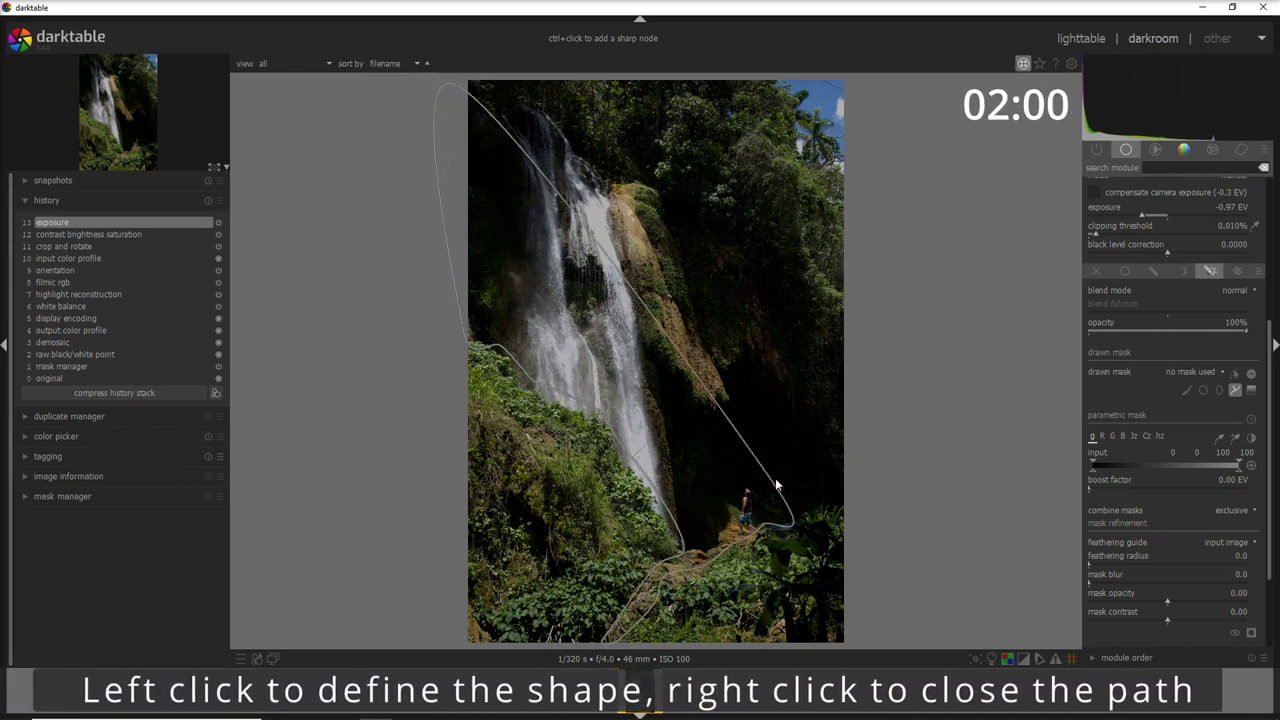
right_click(778, 488)
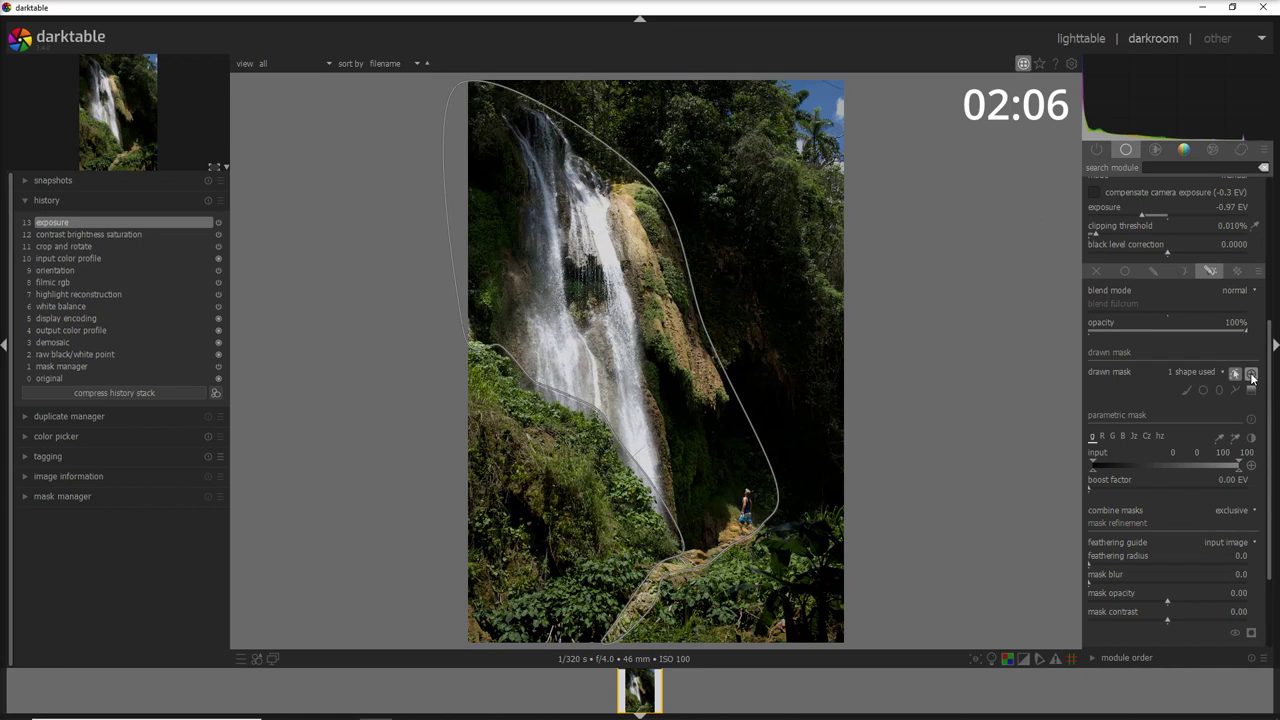
Step: Give the path mask blur 88.7 and feathering radius 145.4, with the mask overlay shown
scroll(1192, 516, down, 3)
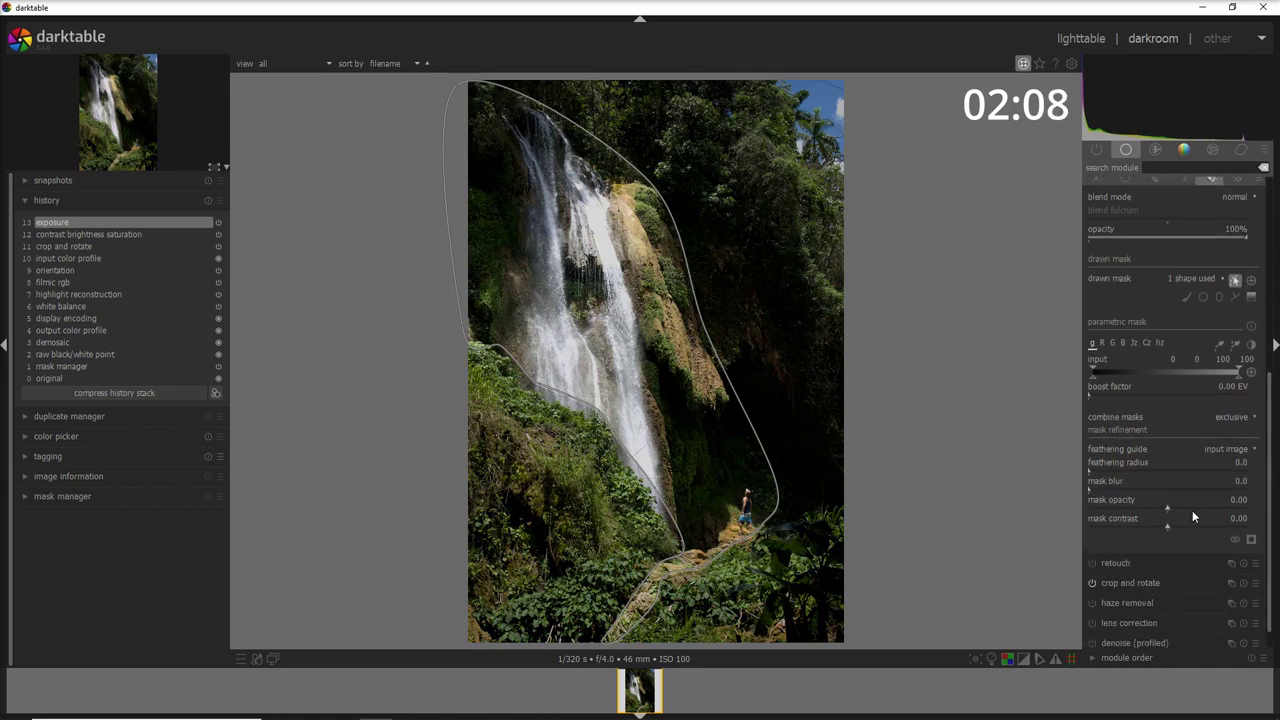
drag(1100, 485, 1121, 490)
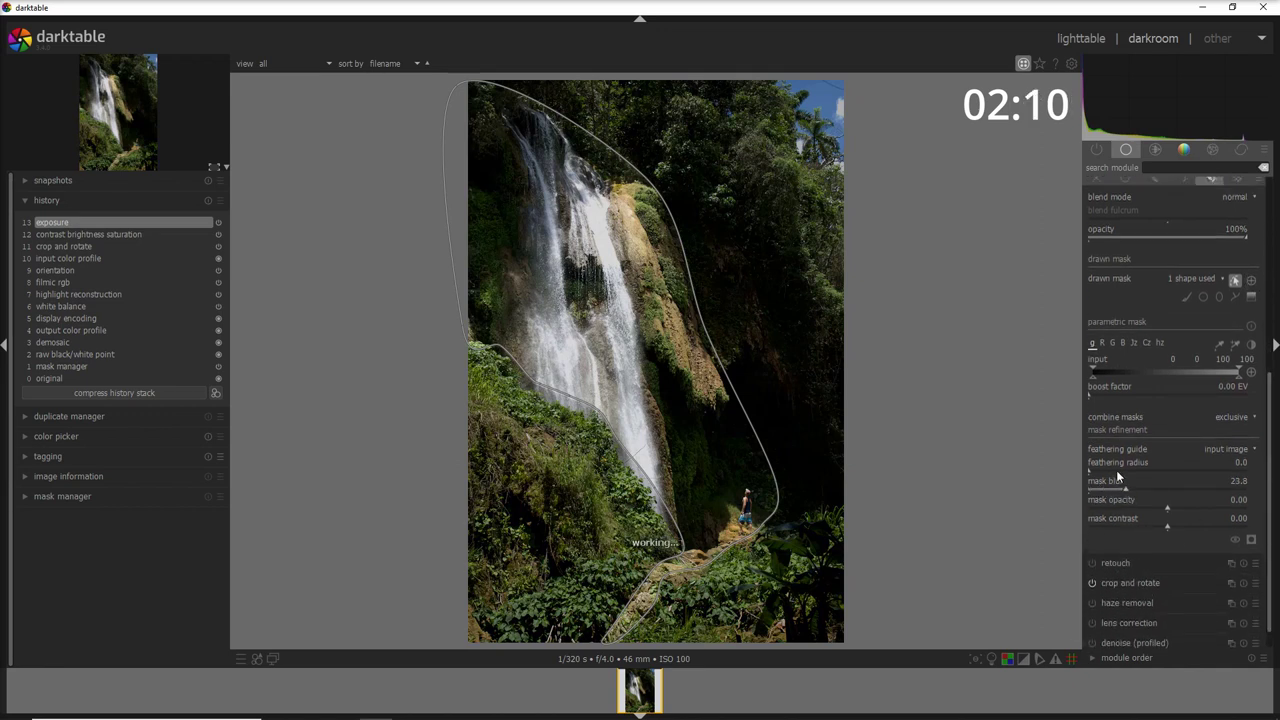
click(1117, 471)
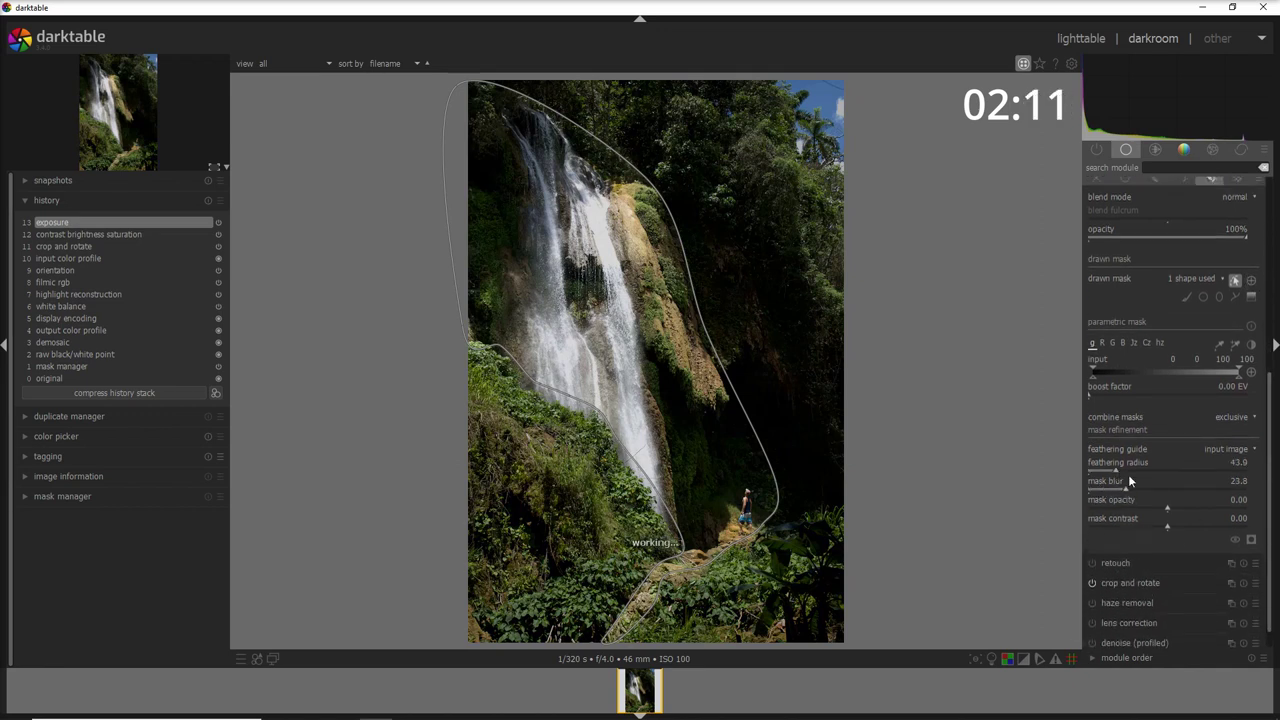
click(1251, 539)
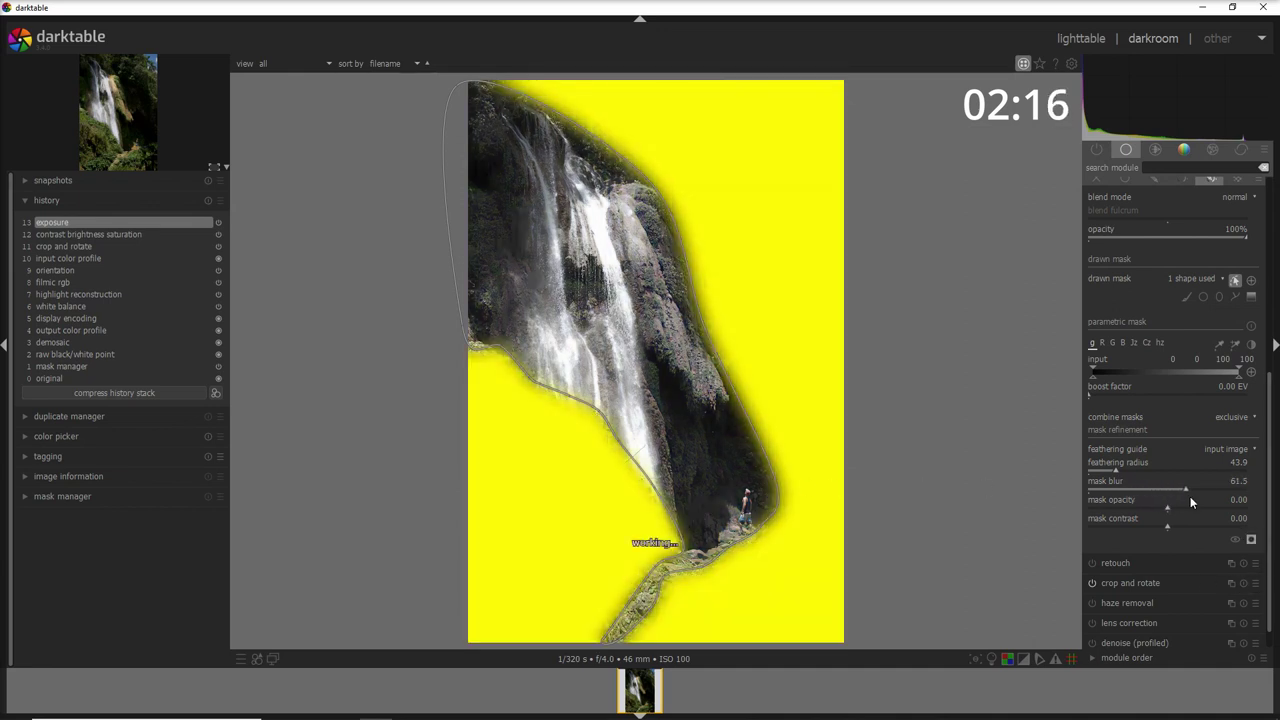
drag(1228, 508, 1231, 506)
click(1144, 471)
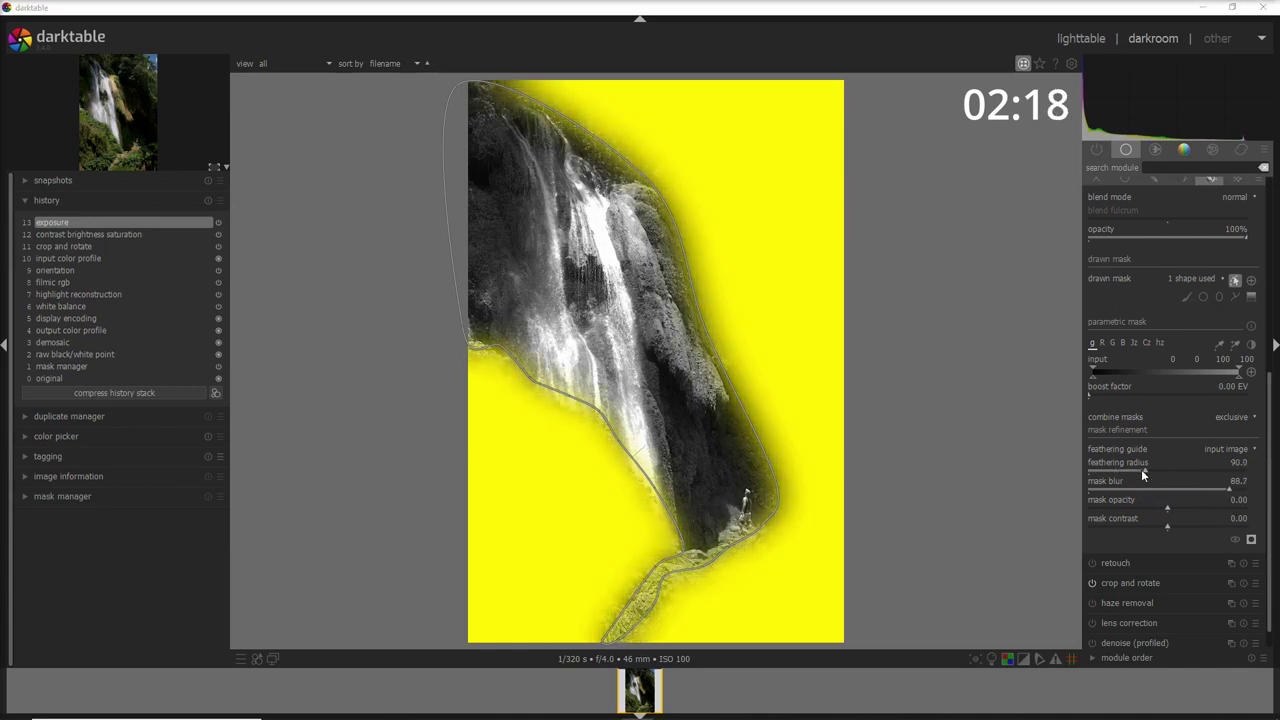
drag(1143, 468, 1180, 469)
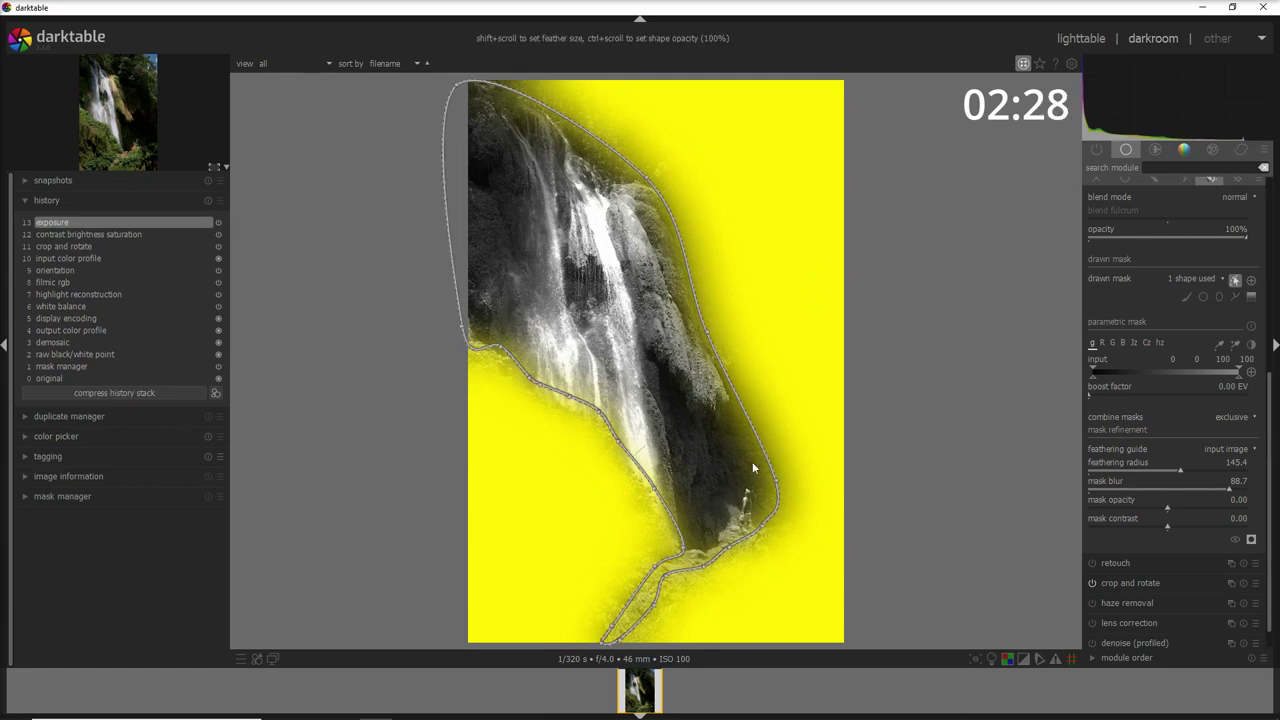
Step: Hide mask overlay and outline, deepen exposure to -1.44 EV, and toggle it off/on to compare
click(1256, 544)
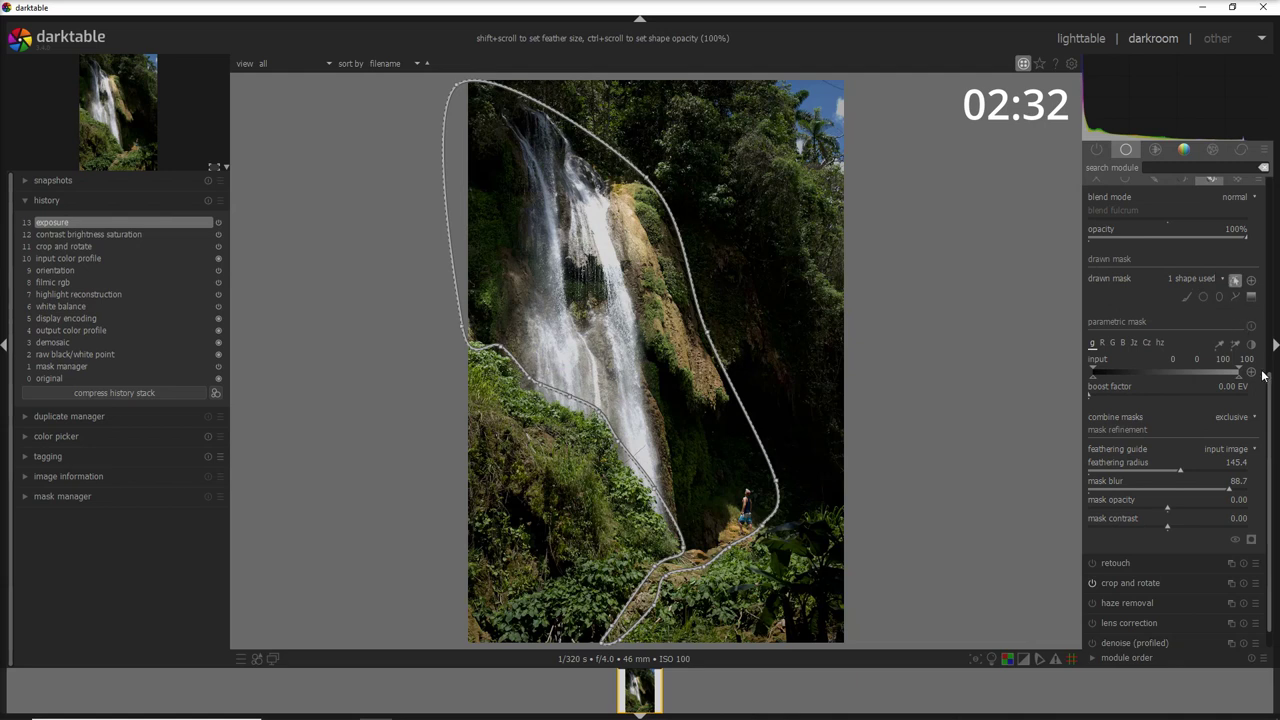
scroll(1150, 360, up, 5)
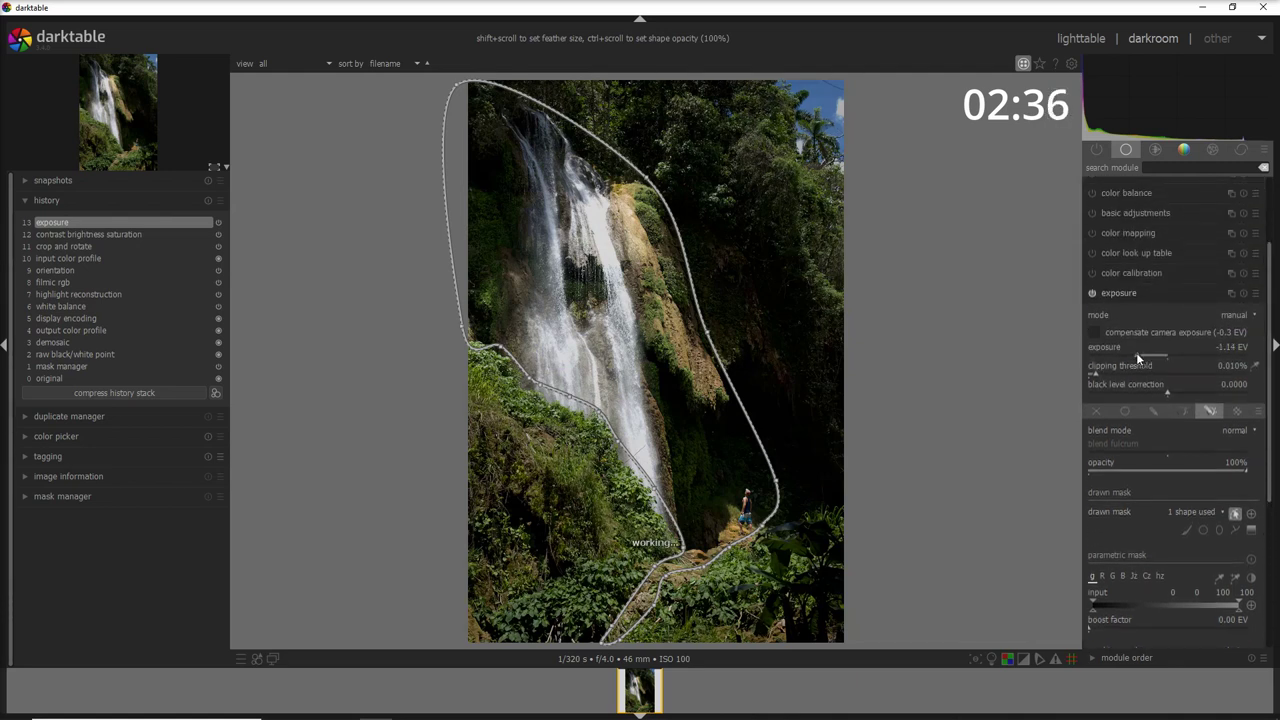
scroll(1134, 352, down, 3)
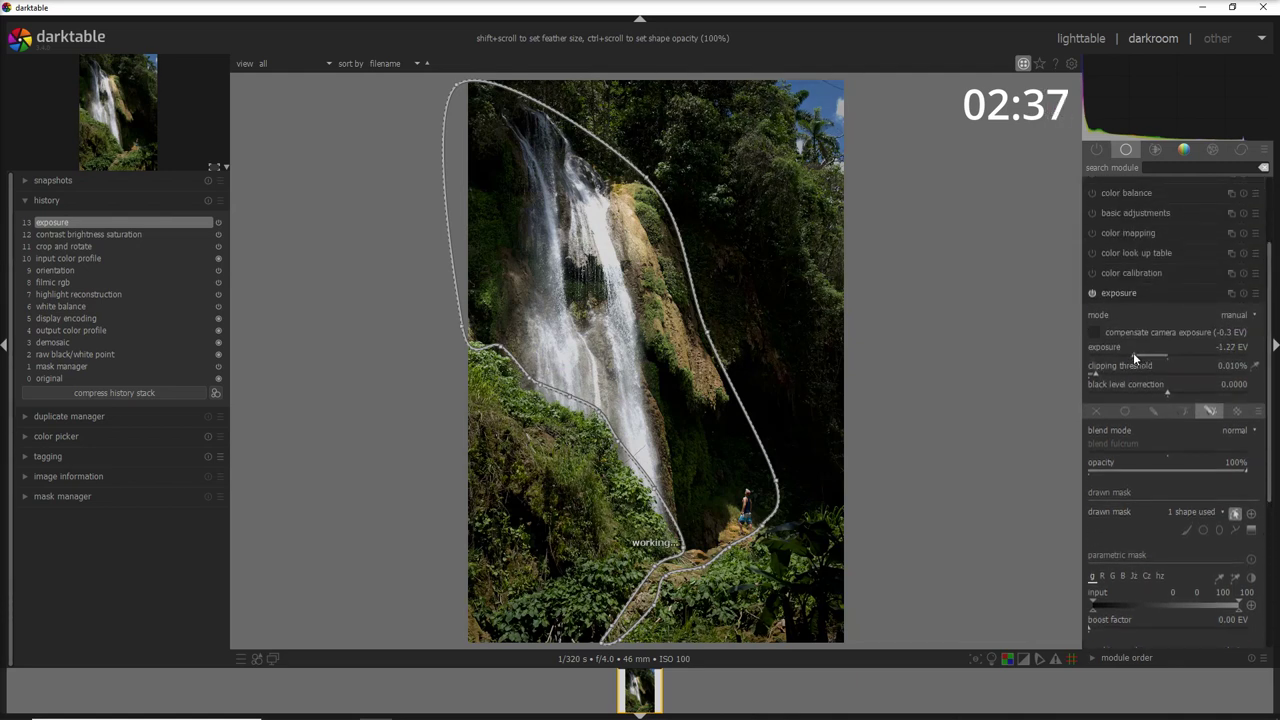
click(1236, 514)
click(1093, 293)
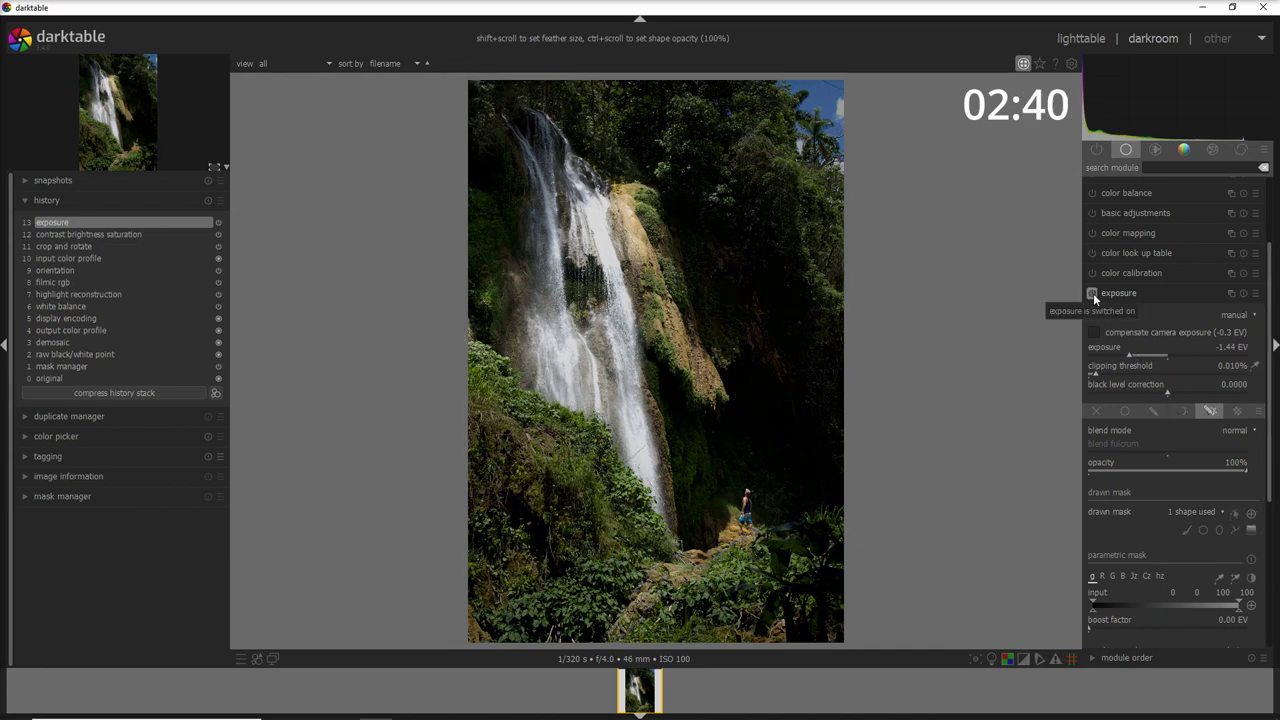
click(1093, 293)
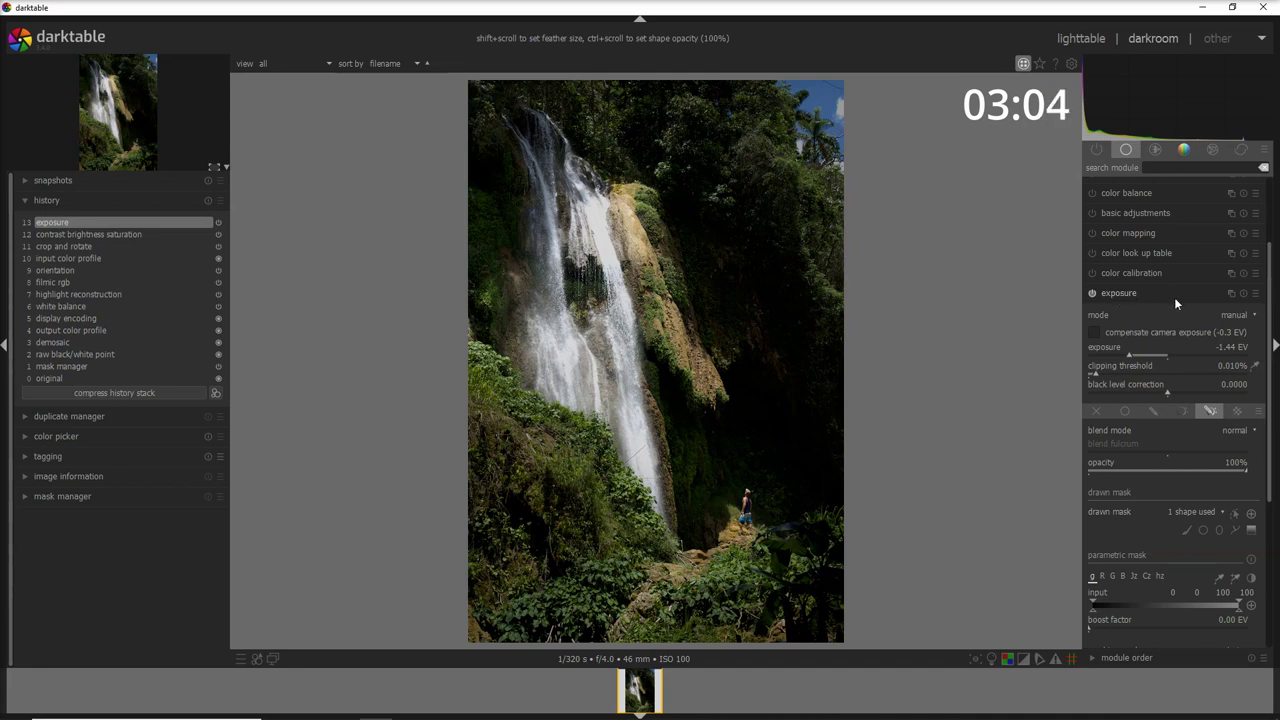
Step: Label the masked exposure instance 'Cone of light' and add a new exposure instance
scroll(1154, 292, down, 2)
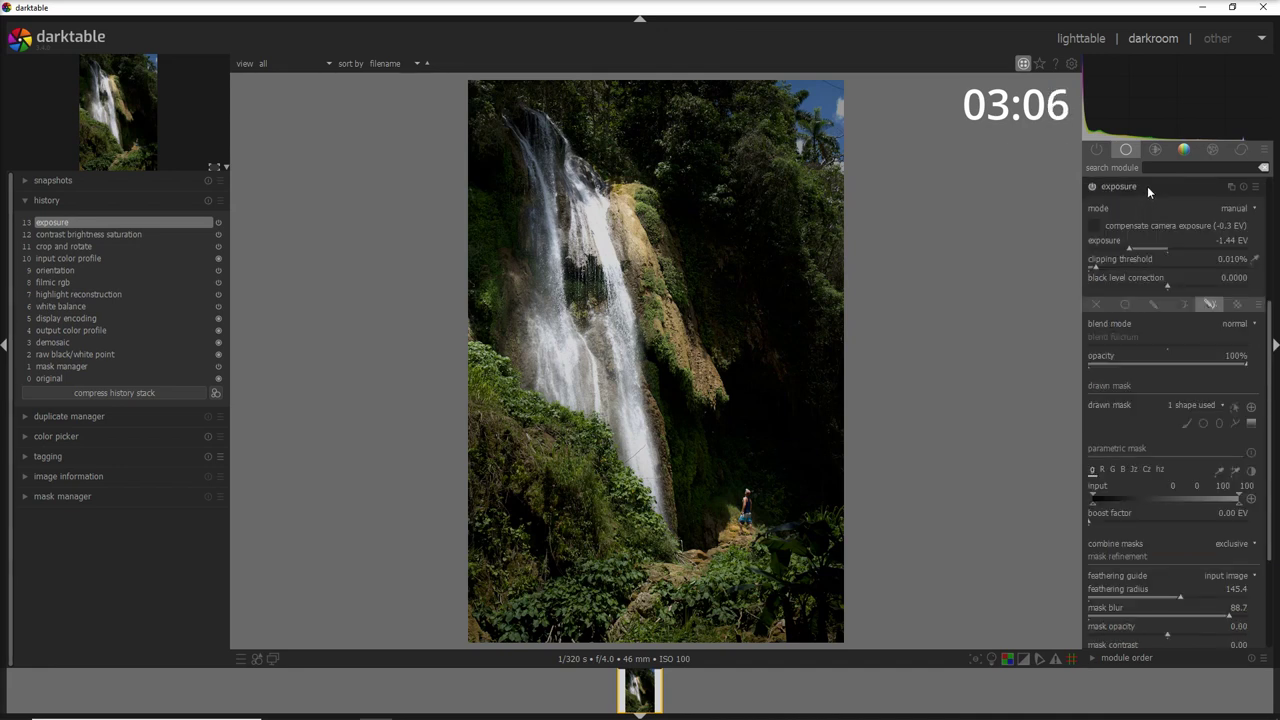
ctrl+click(1150, 188)
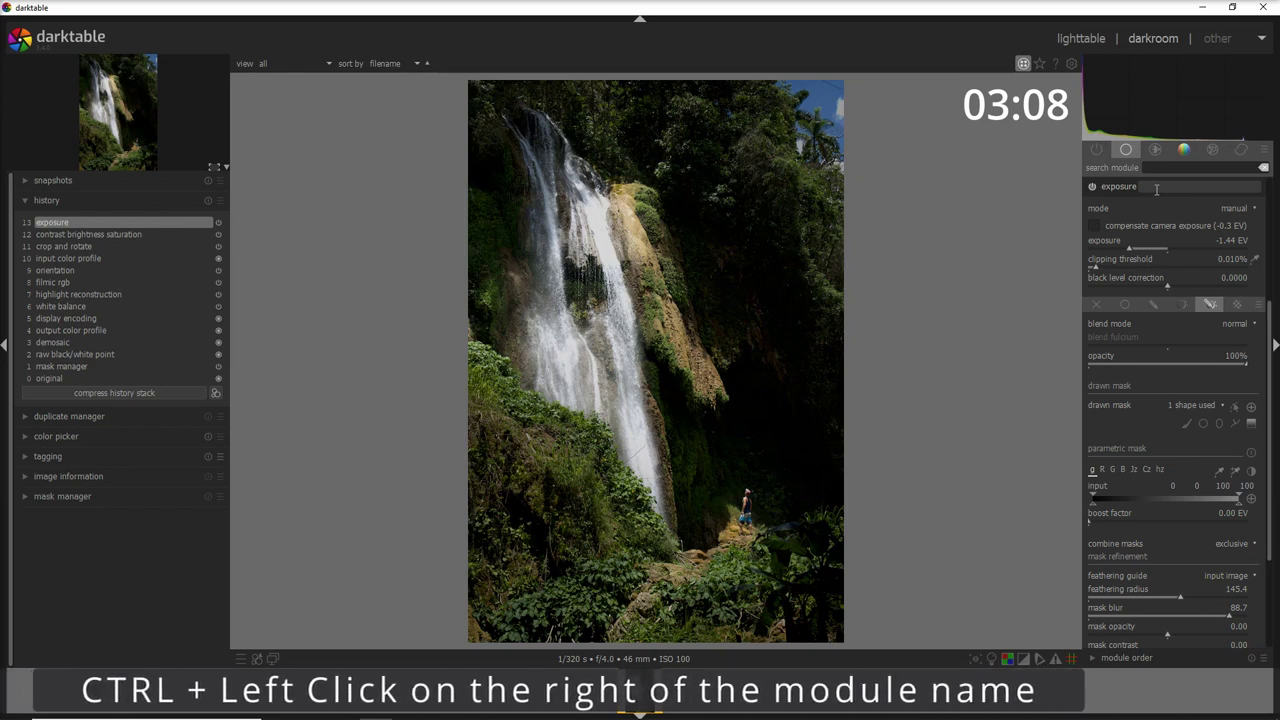
text(Cone of light)
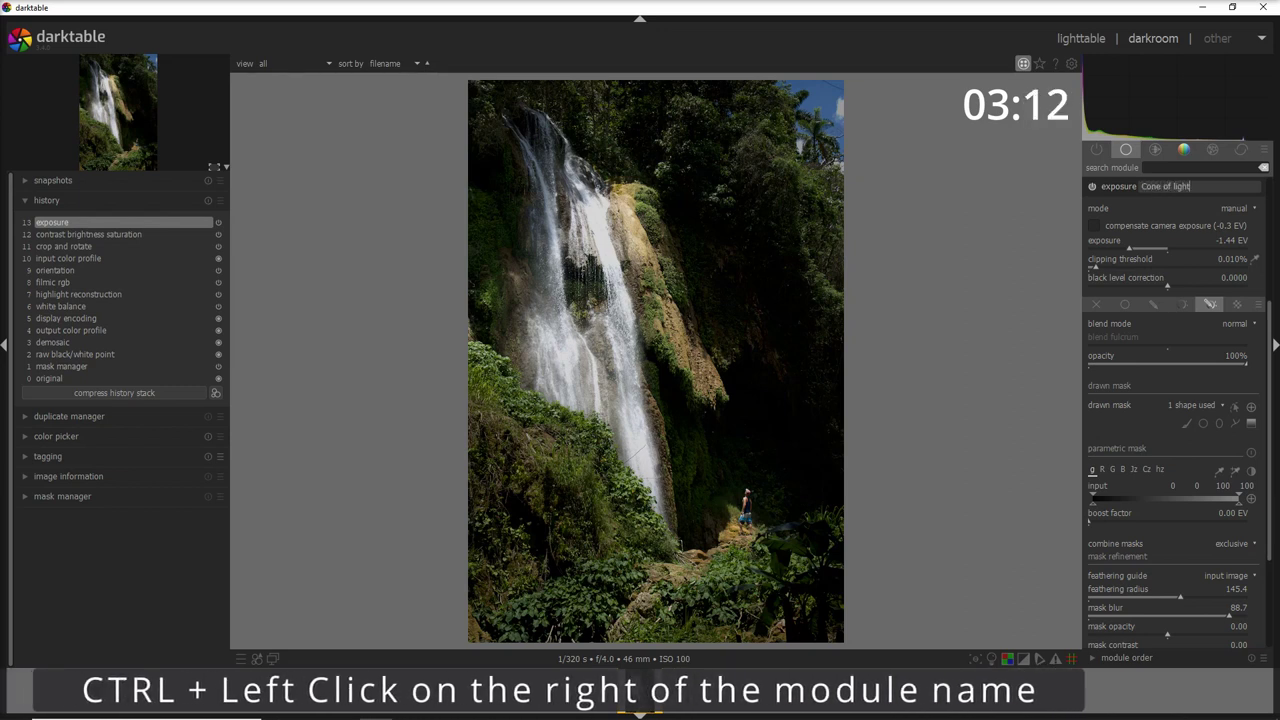
key(Return)
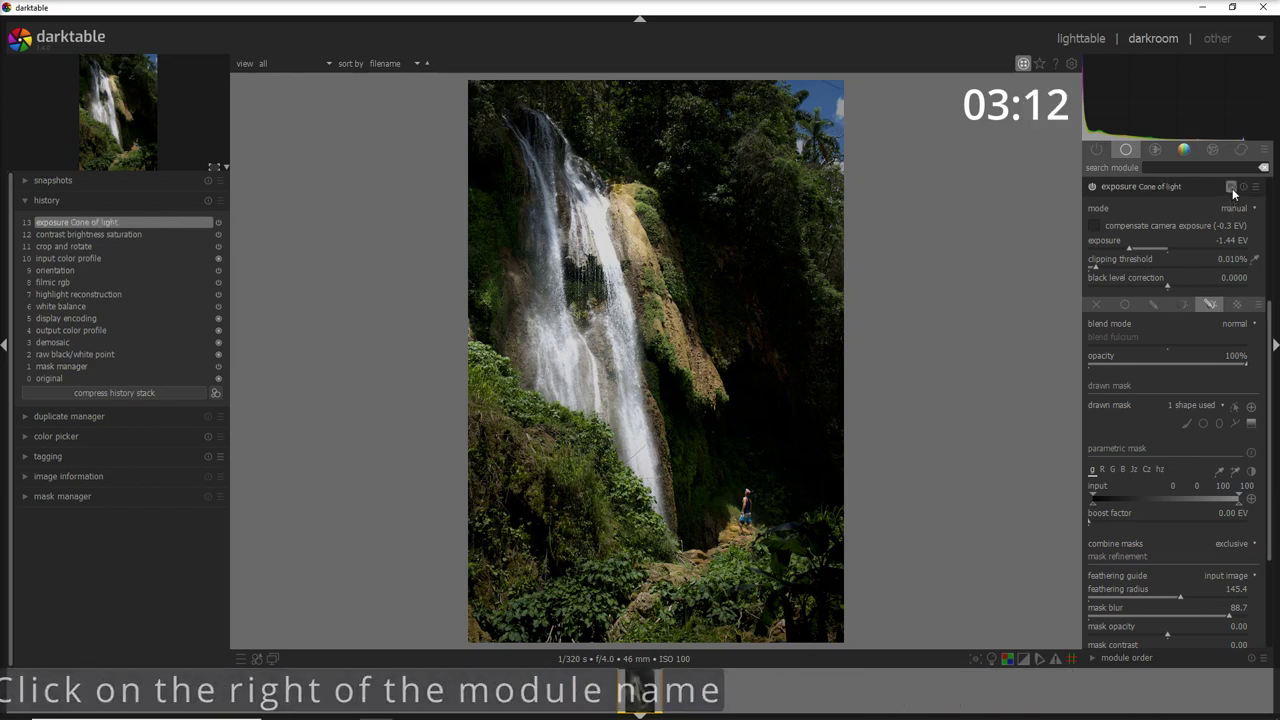
click(1232, 187)
click(1202, 199)
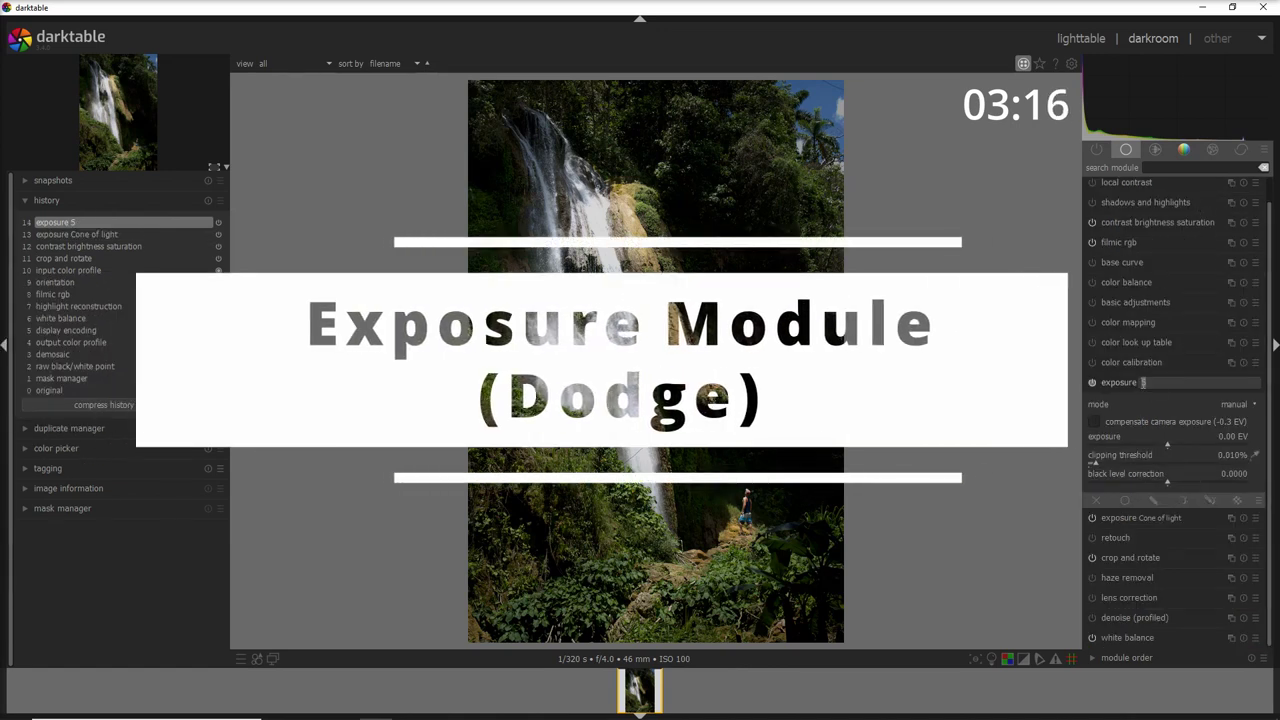
Step: Name the new exposure instance 'Dodge' and apply the Dodge +1 preset at 1.00 EV
text(Dodge)
key(Return)
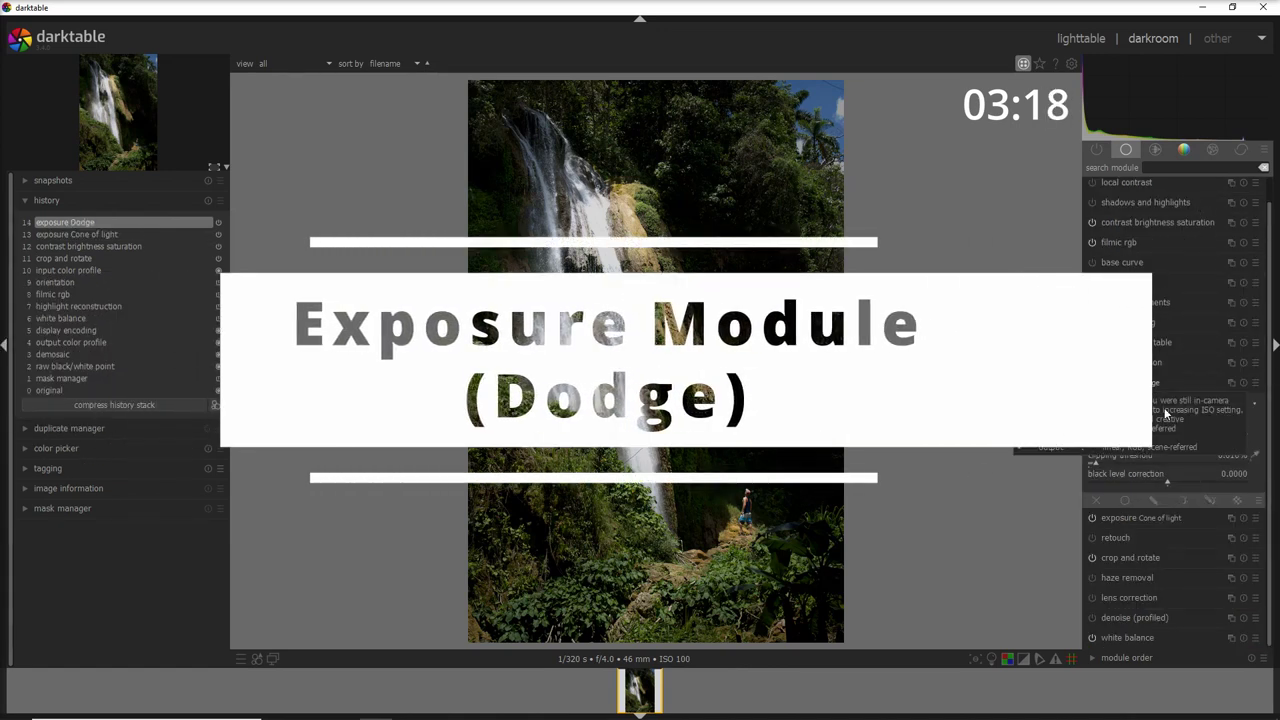
click(1255, 384)
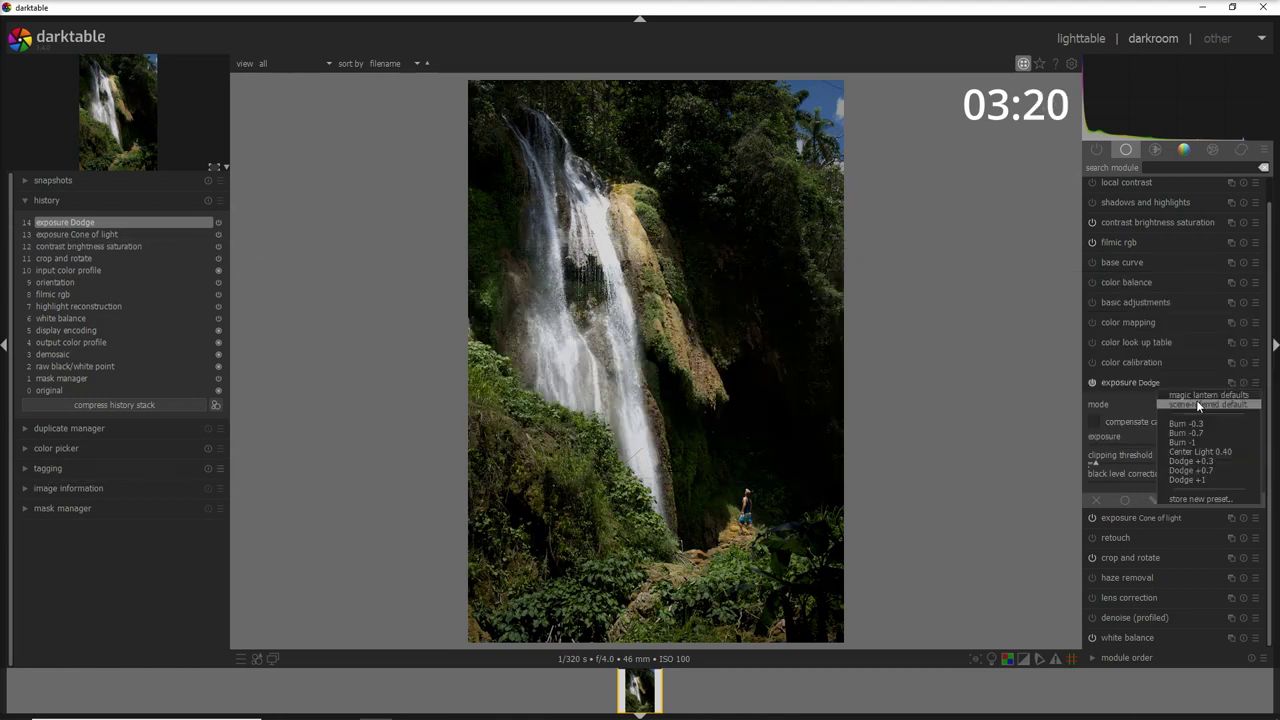
click(1185, 479)
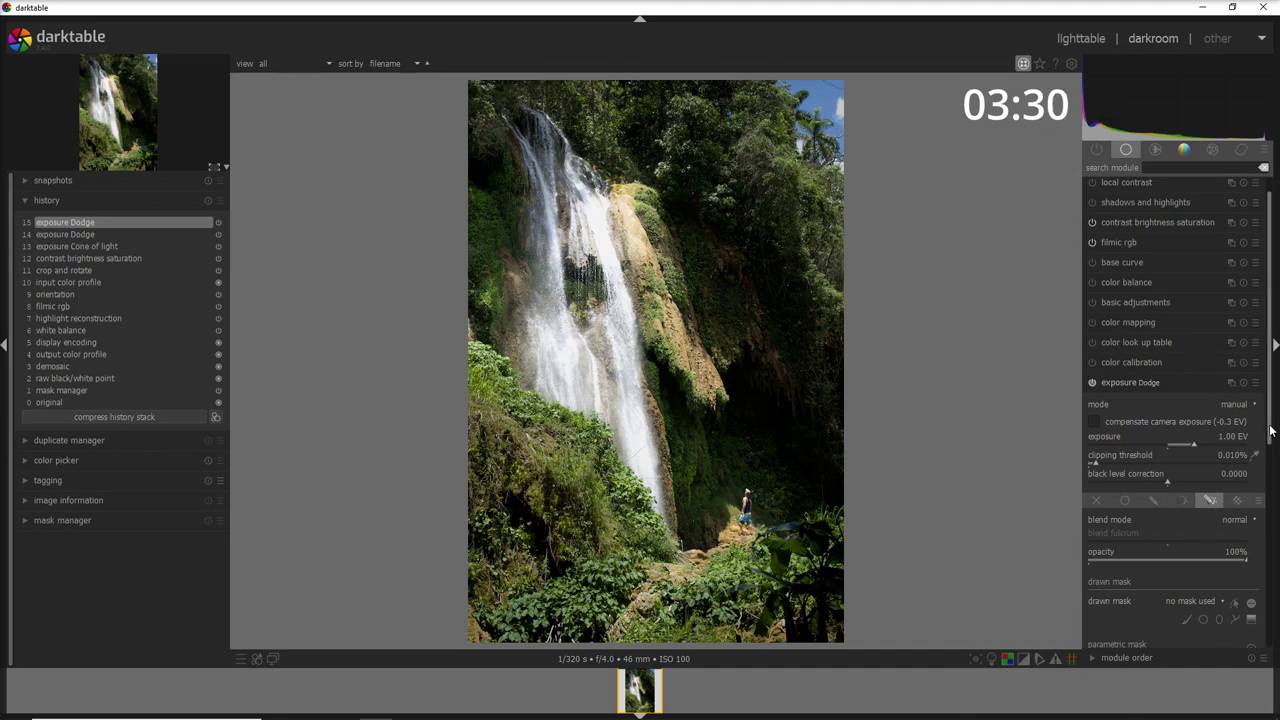
scroll(1272, 430, down, 3)
scroll(1175, 400, down, 2)
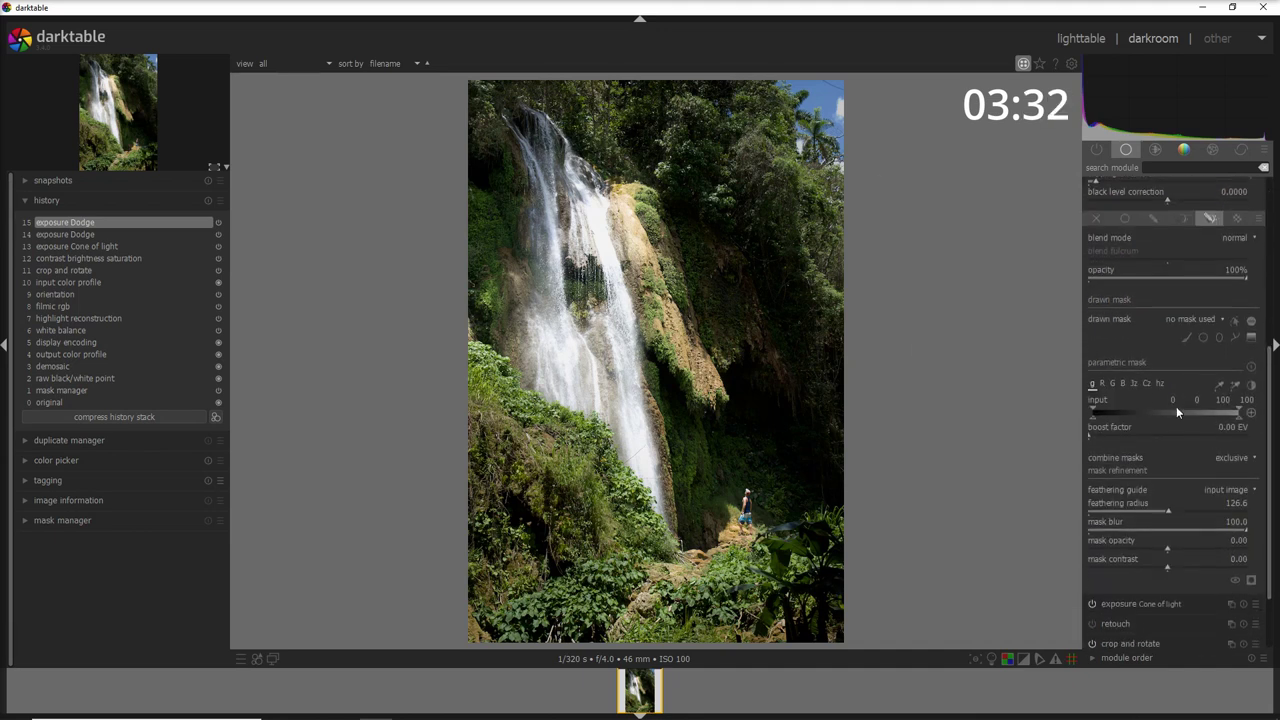
Step: Place eight circle mask shapes over the person and up the rock face
click(1202, 339)
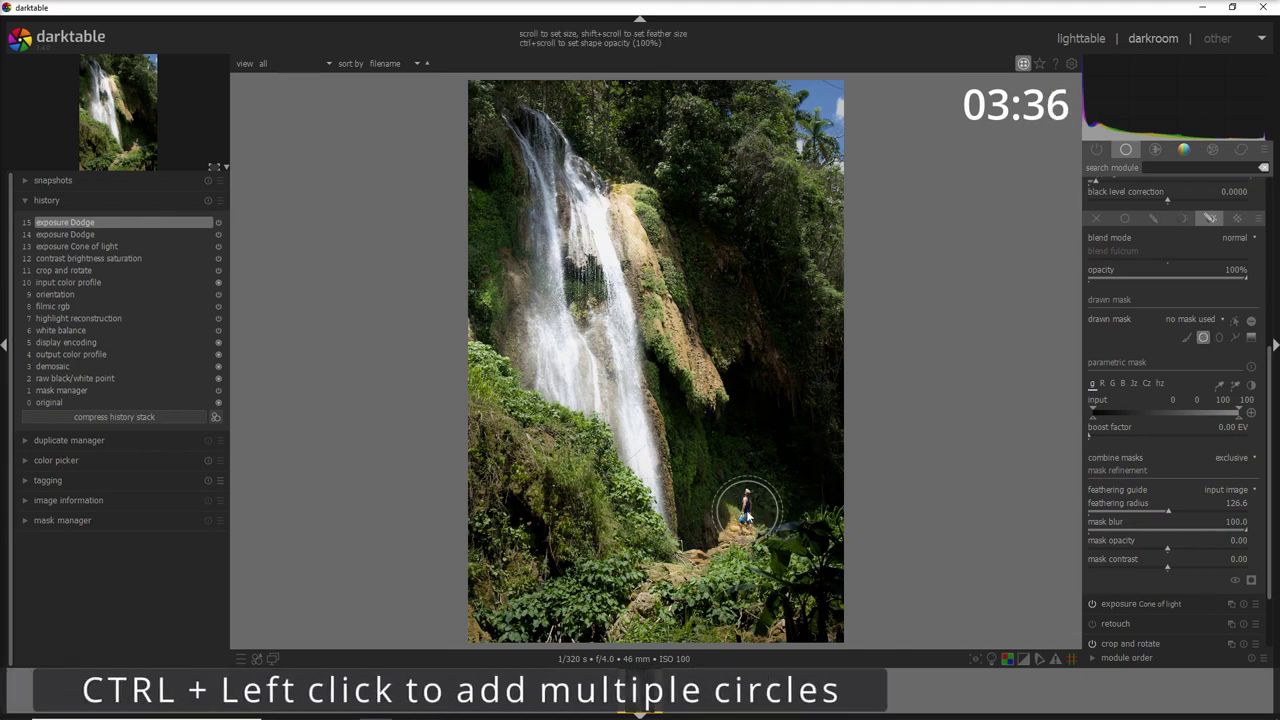
click(741, 518)
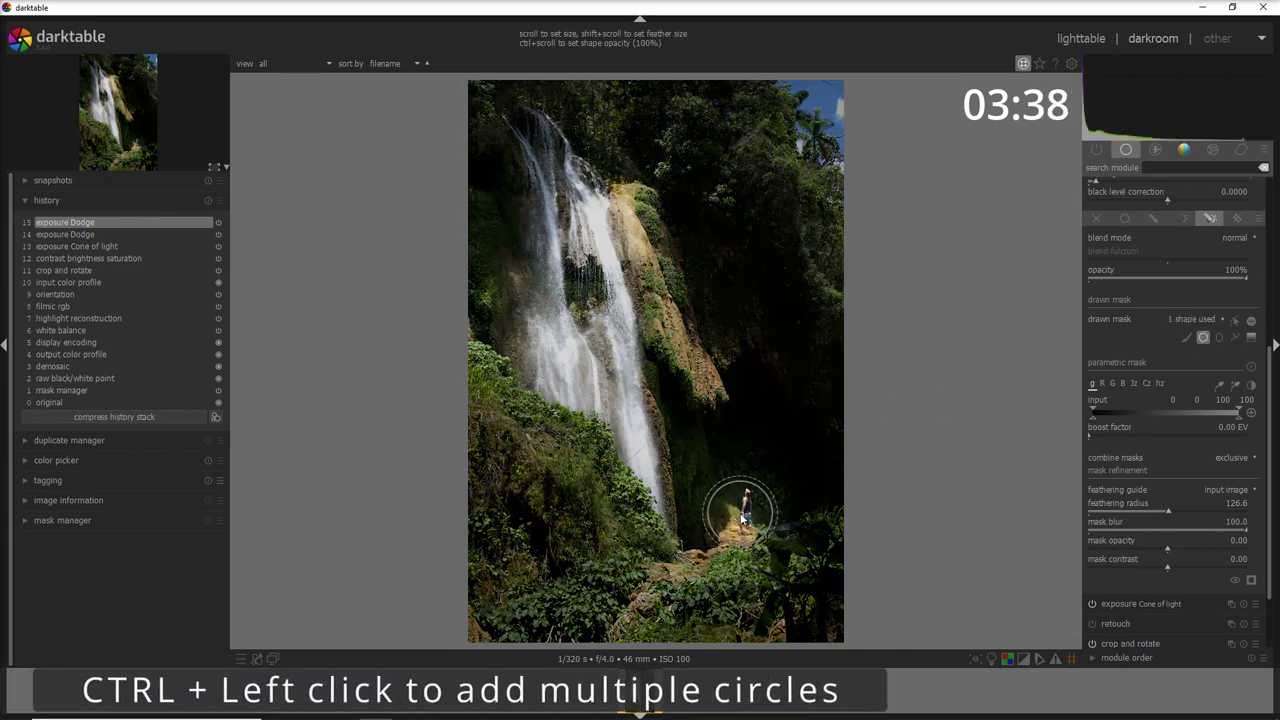
ctrl+click(706, 472)
ctrl+click(700, 477)
ctrl+click(703, 429)
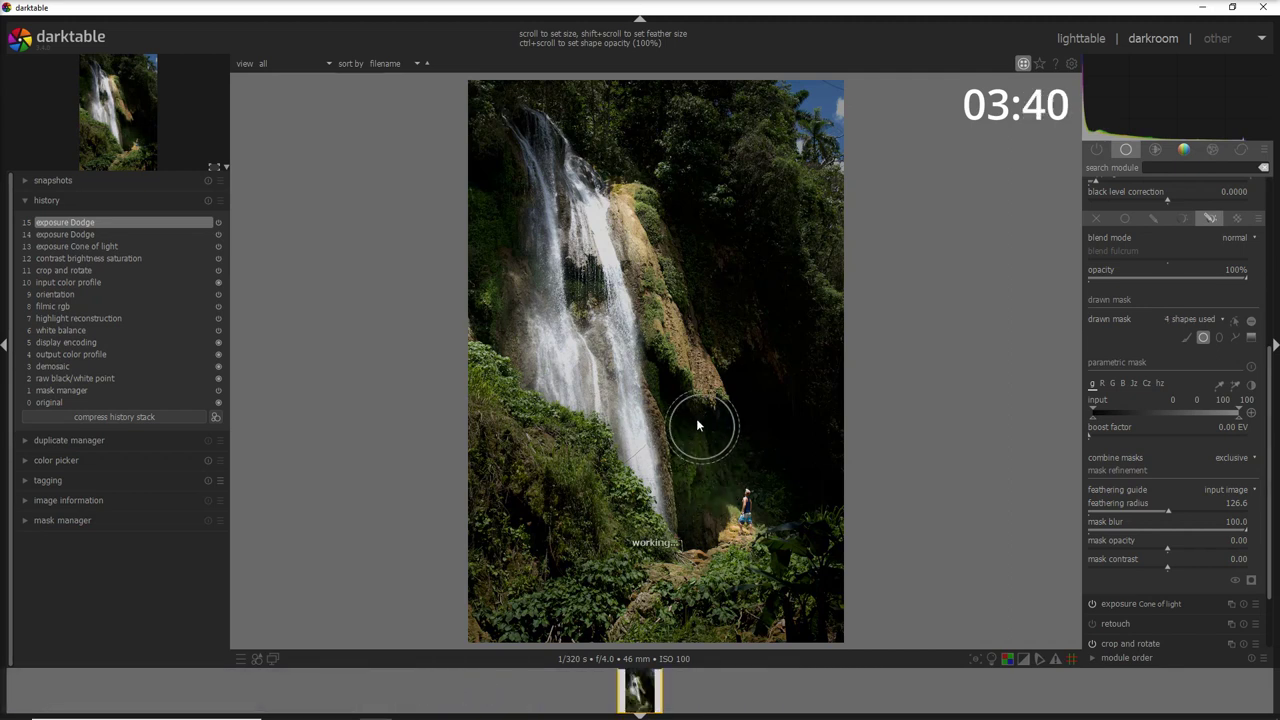
ctrl+click(721, 488)
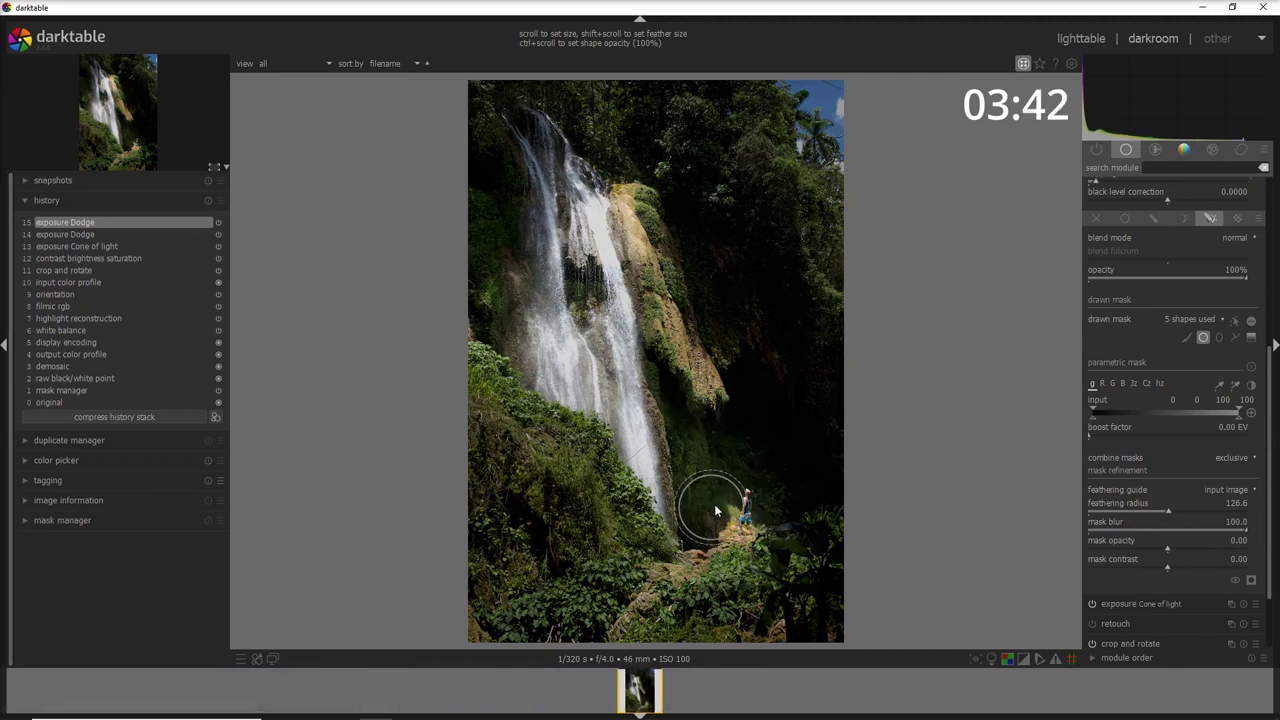
ctrl+click(673, 393)
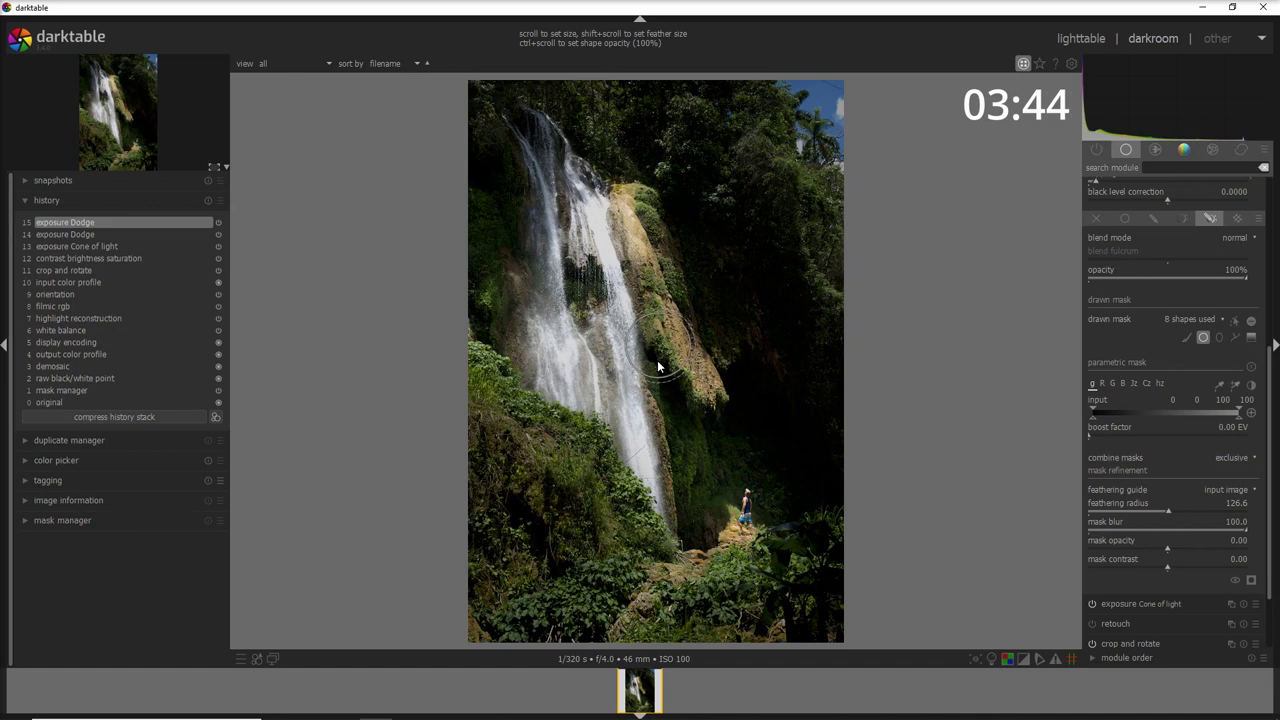
ctrl+click(652, 346)
ctrl+click(656, 298)
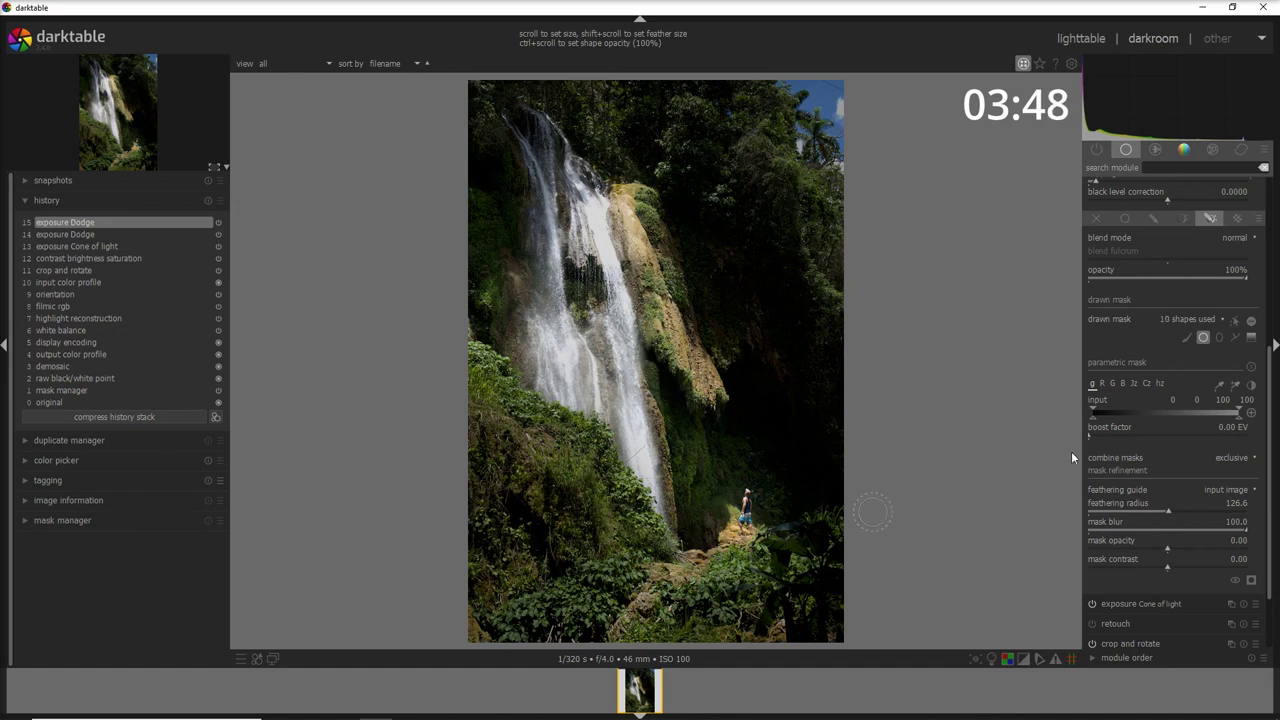
Step: Paint a brush mask stroke from the person down toward the bottom of the frame
click(1188, 338)
scroll(706, 549, down, 3)
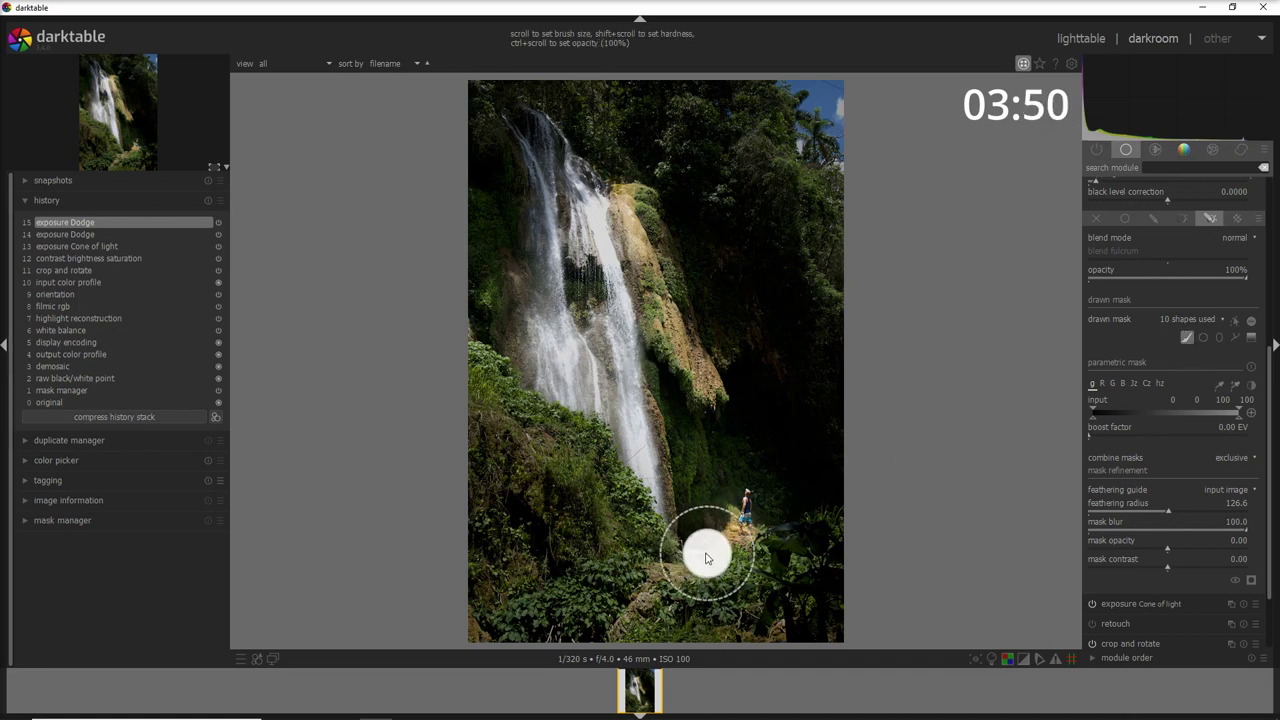
mouse_move(722, 540)
mouse_down()
mouse_move(669, 573)
mouse_move(604, 646)
mouse_up()
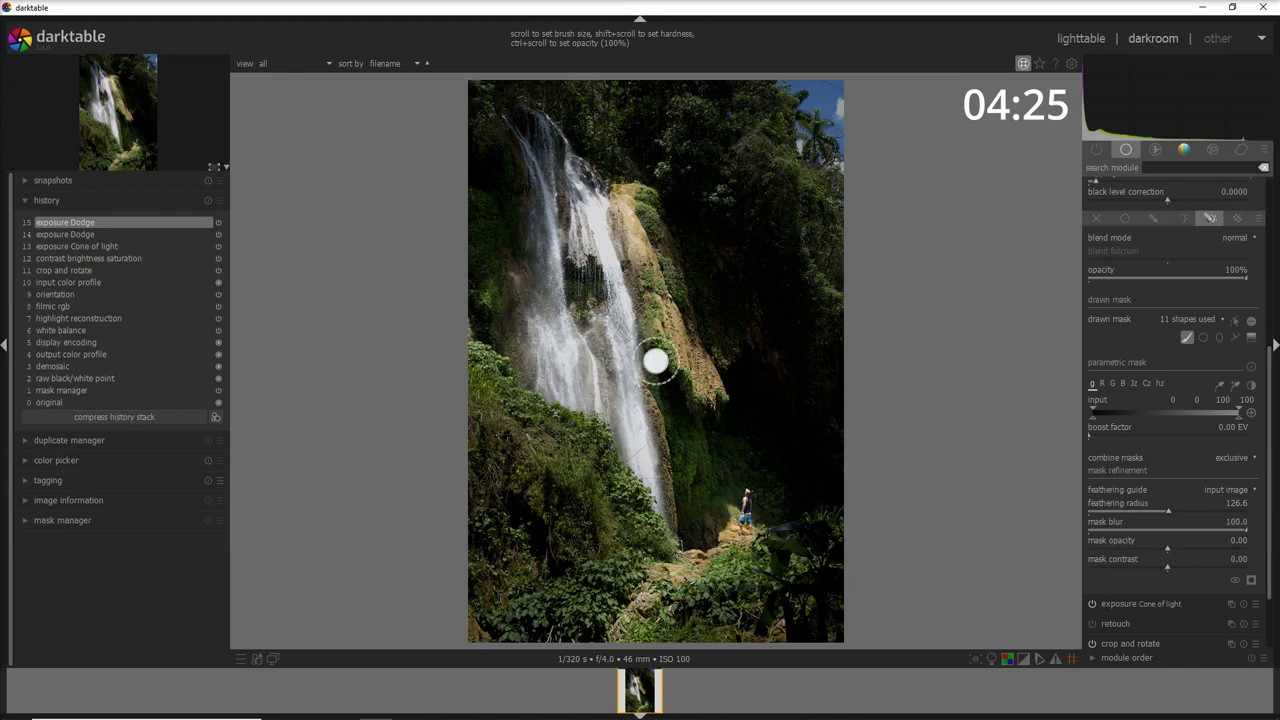
Step: Add a third exposure instance named 'Burn' with the Burn -1 preset
scroll(1243, 347, up, 4)
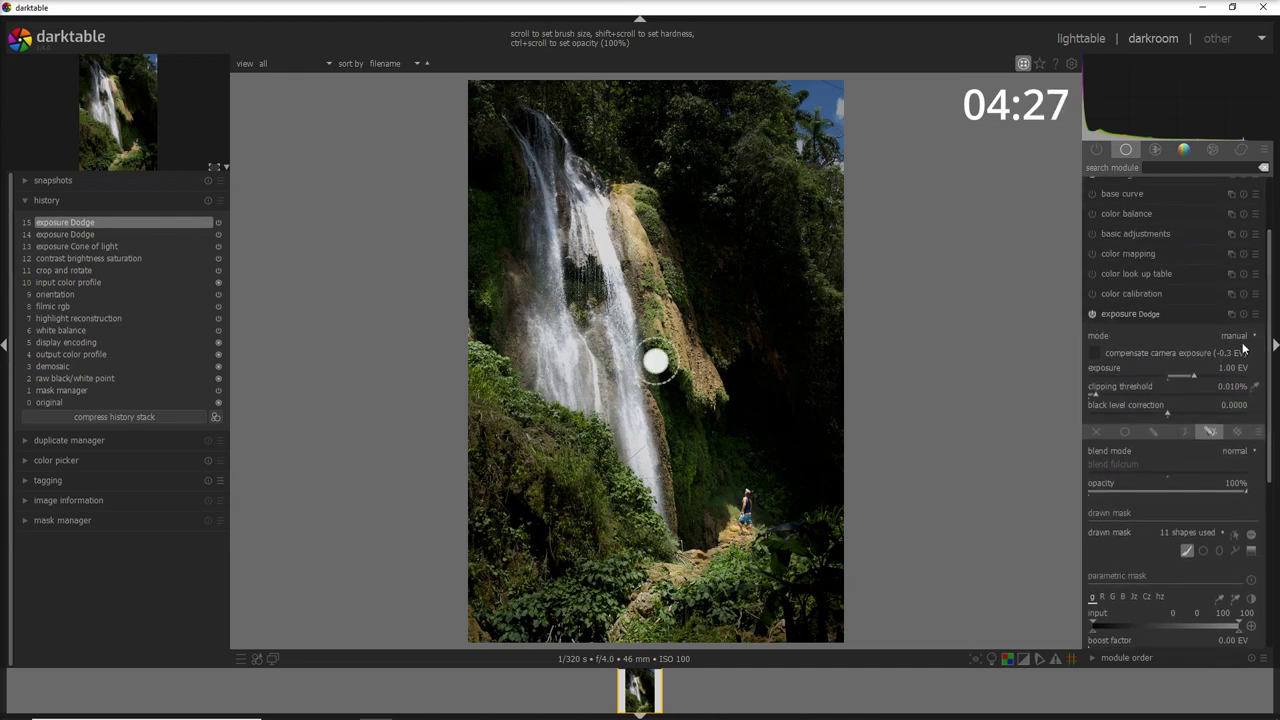
click(1232, 315)
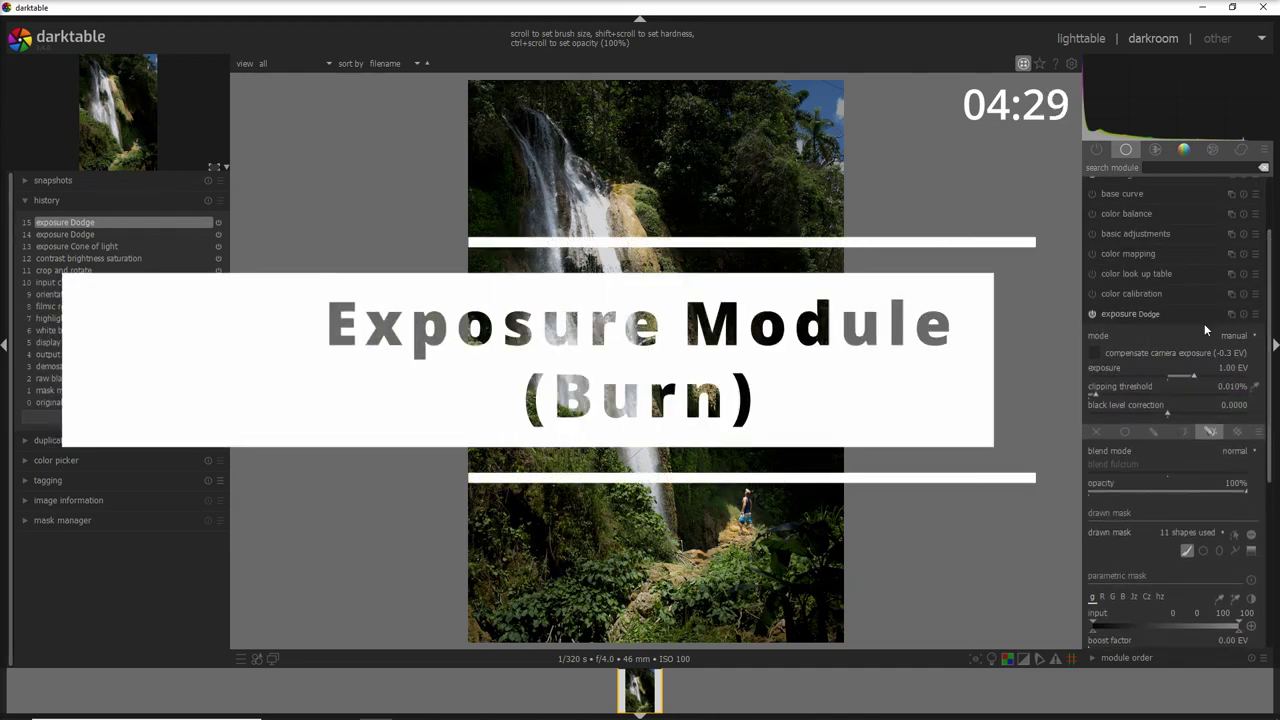
click(1204, 326)
text(Burn)
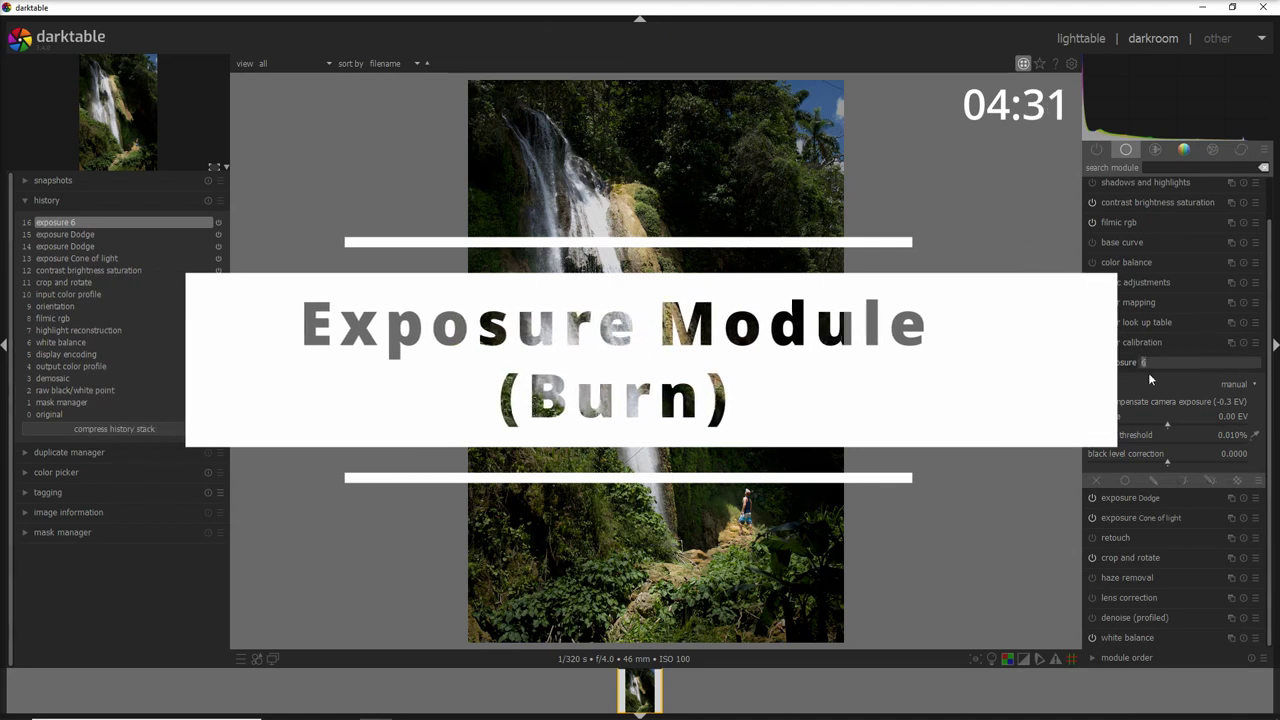
key(Return)
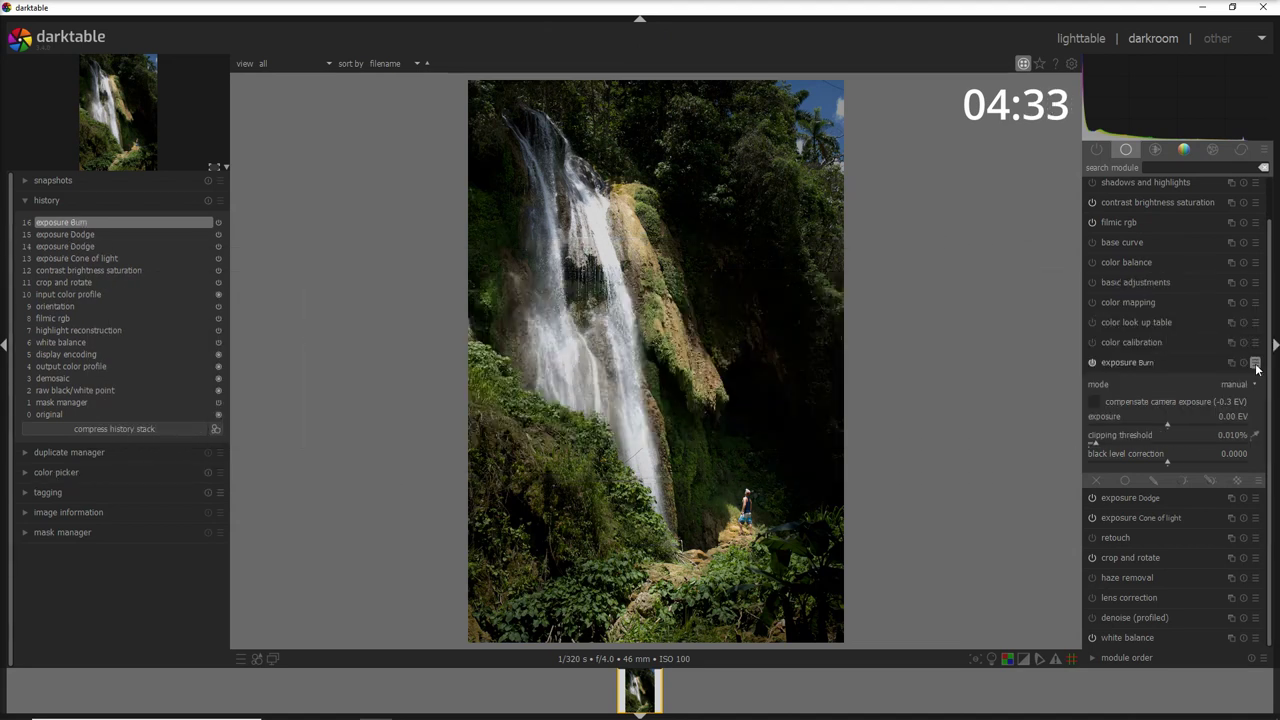
click(1255, 364)
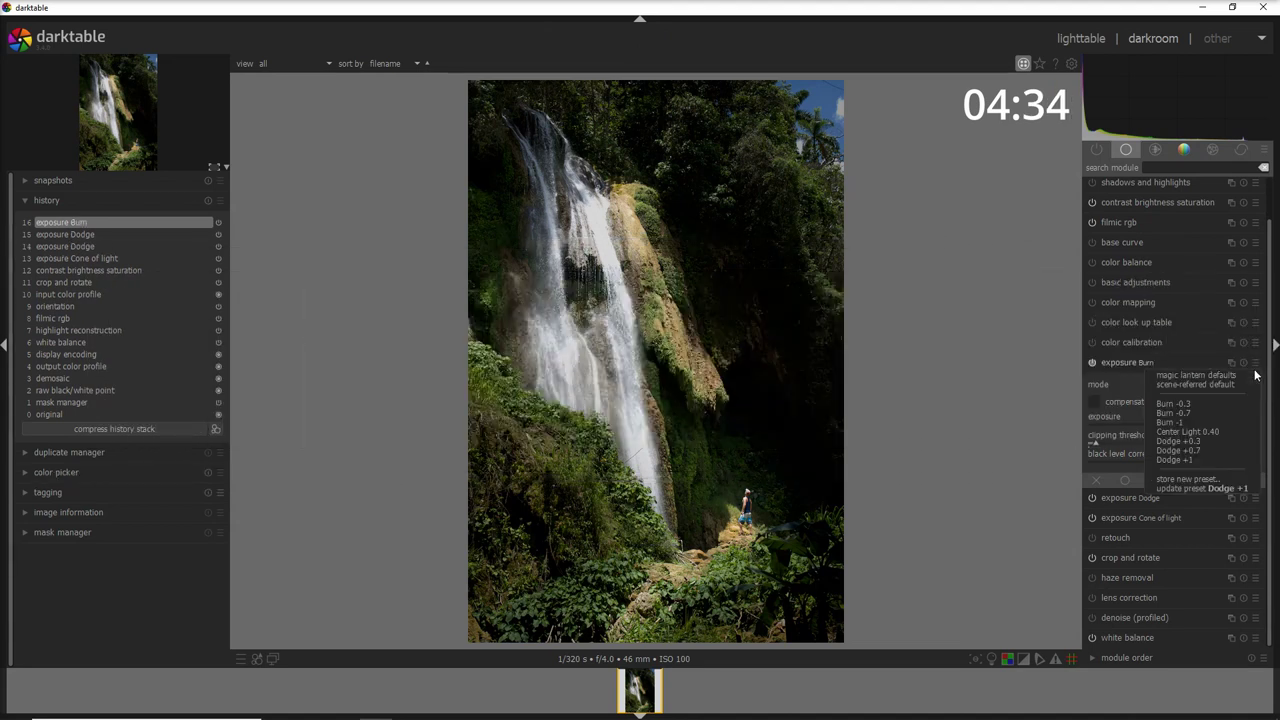
click(1193, 420)
Step: Paint two burn brush strokes, along the waterfall and near the bottom, then compare off and on
ctrl+click(1188, 598)
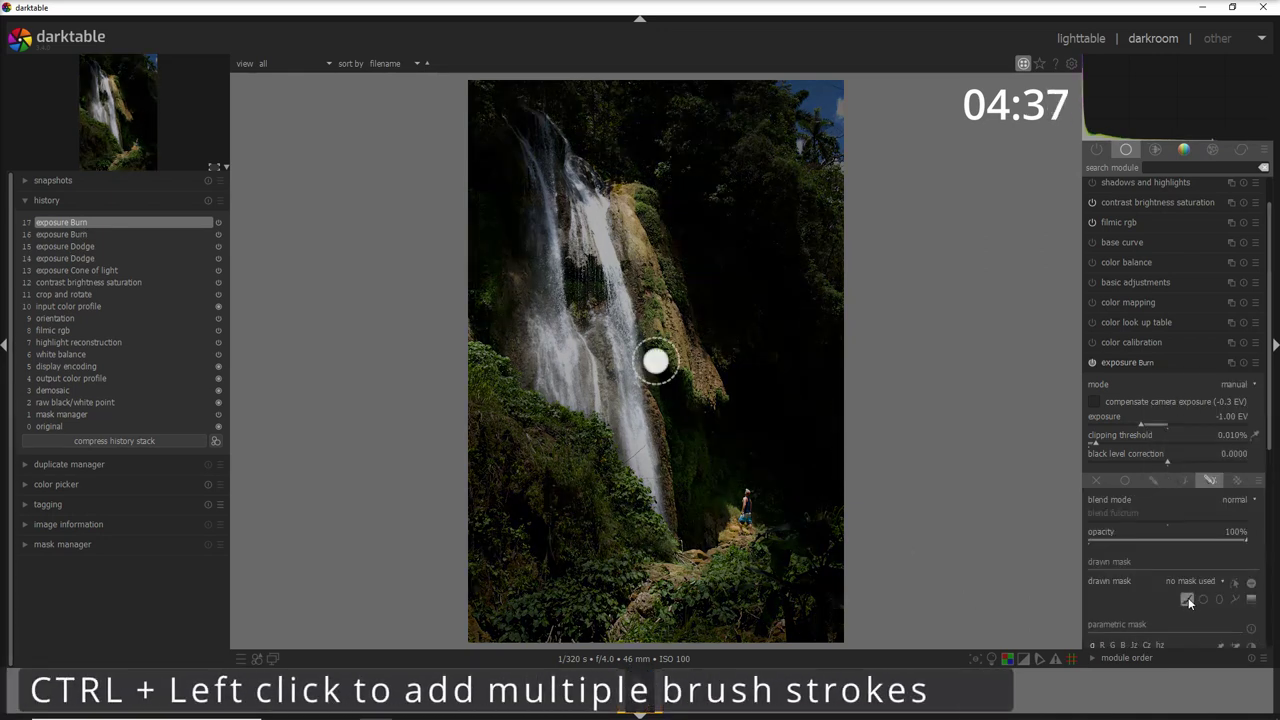
mouse_move(462, 355)
mouse_down()
mouse_move(583, 437)
mouse_move(622, 495)
mouse_up()
drag(704, 600, 650, 640)
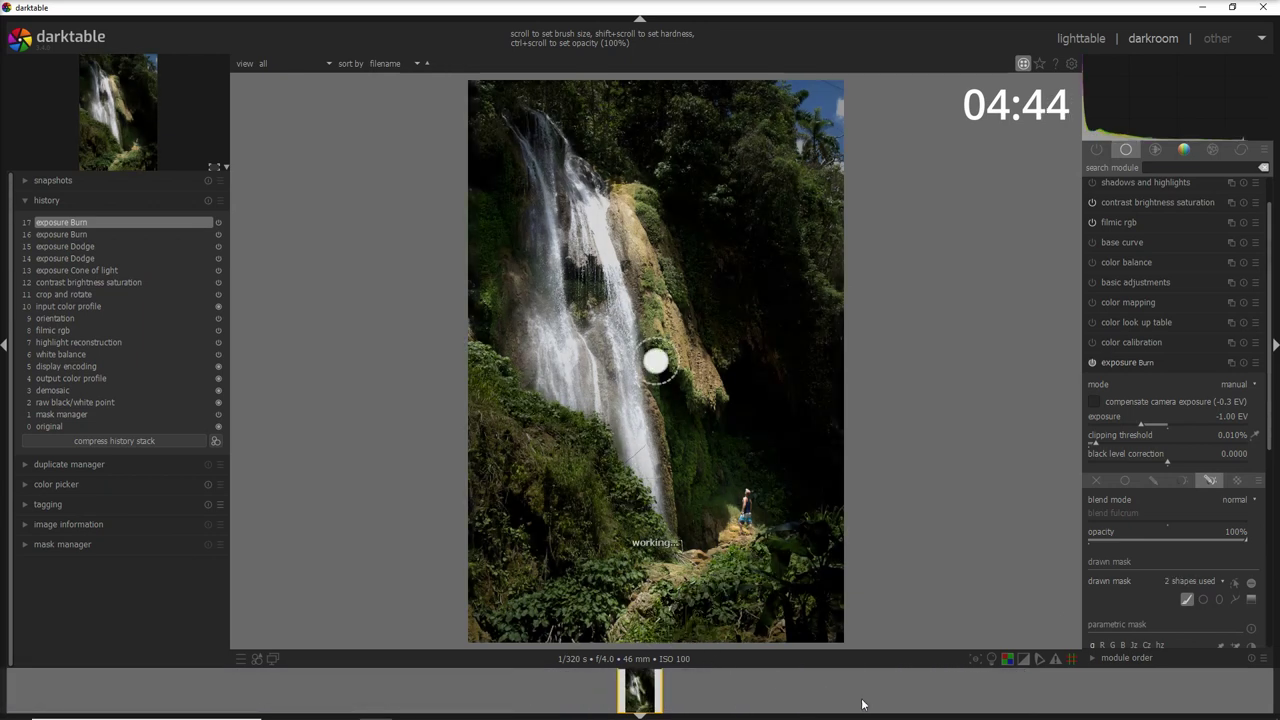
click(1093, 361)
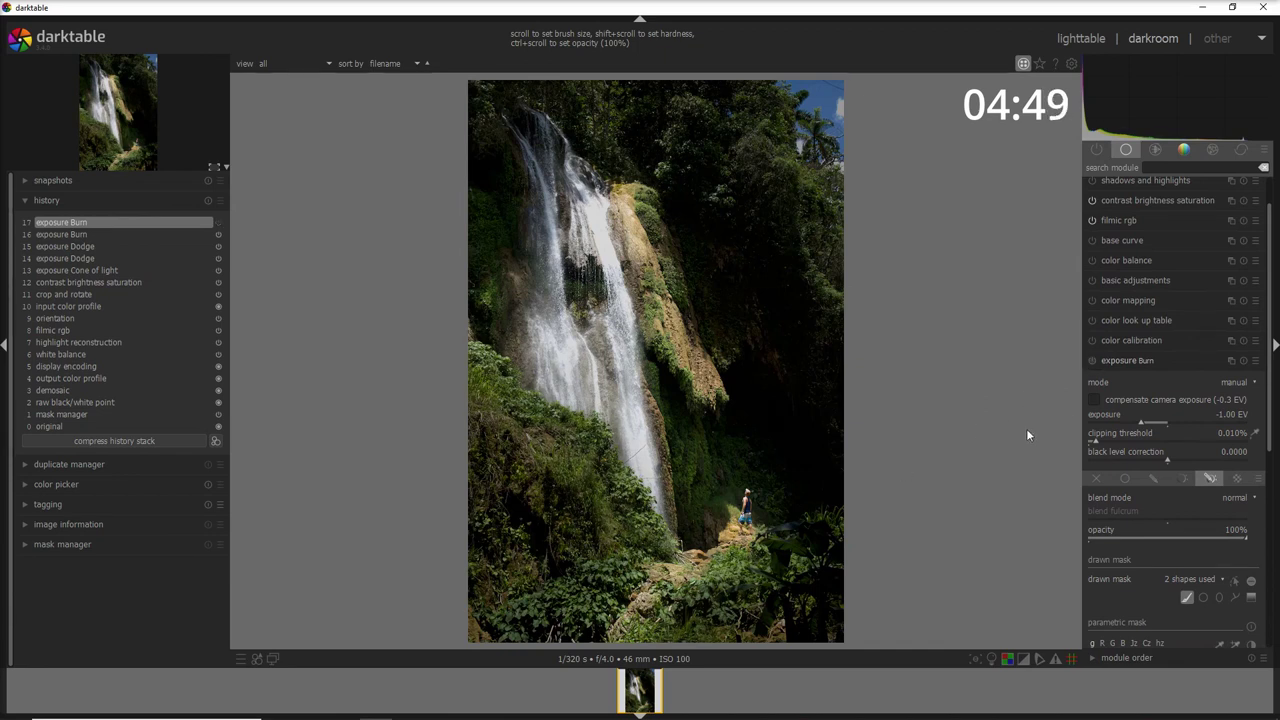
click(1093, 361)
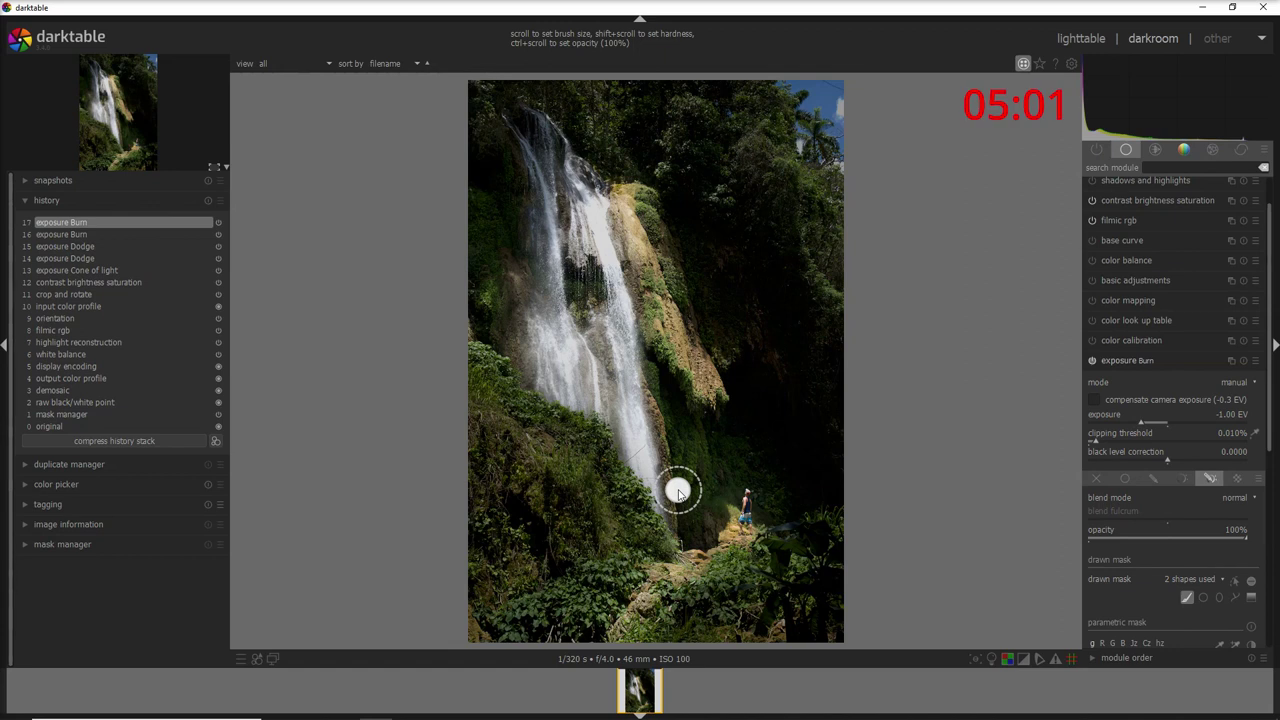
Step: Enable the velvia module and set its strength to 51%, keeping mid-tones bias 1.00
click(1172, 360)
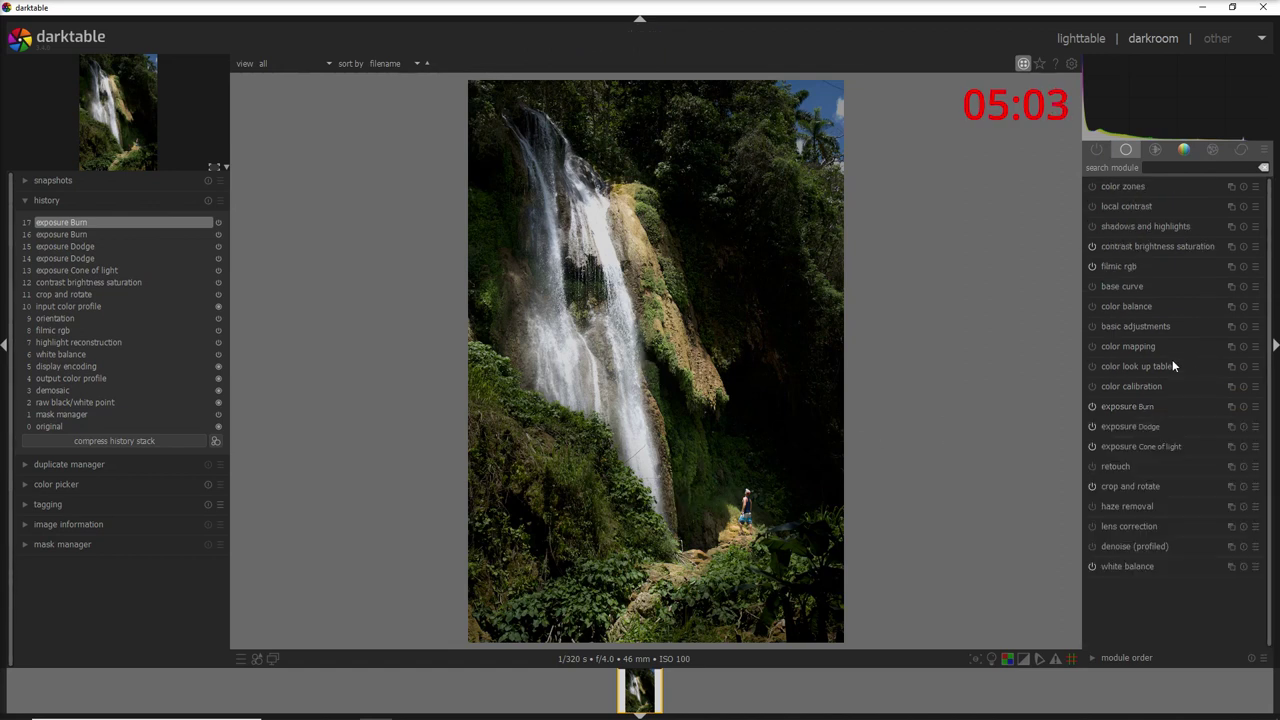
click(1164, 172)
text(vel)
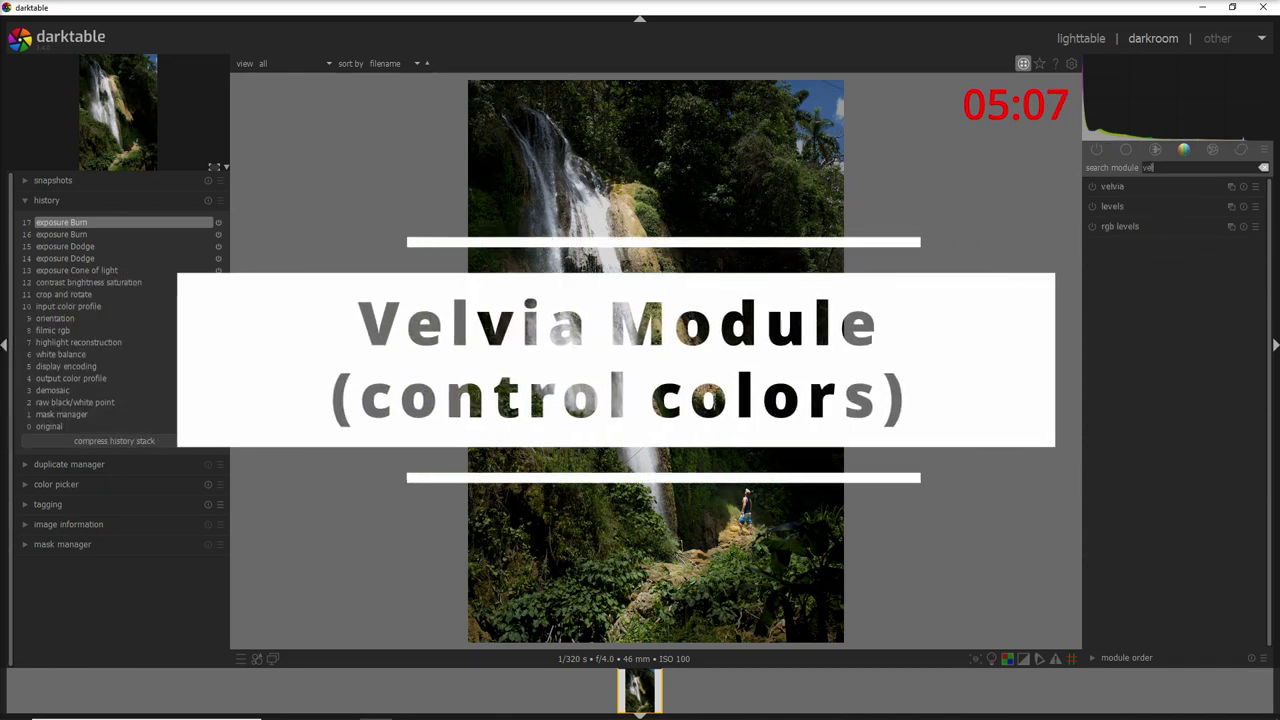
click(1120, 186)
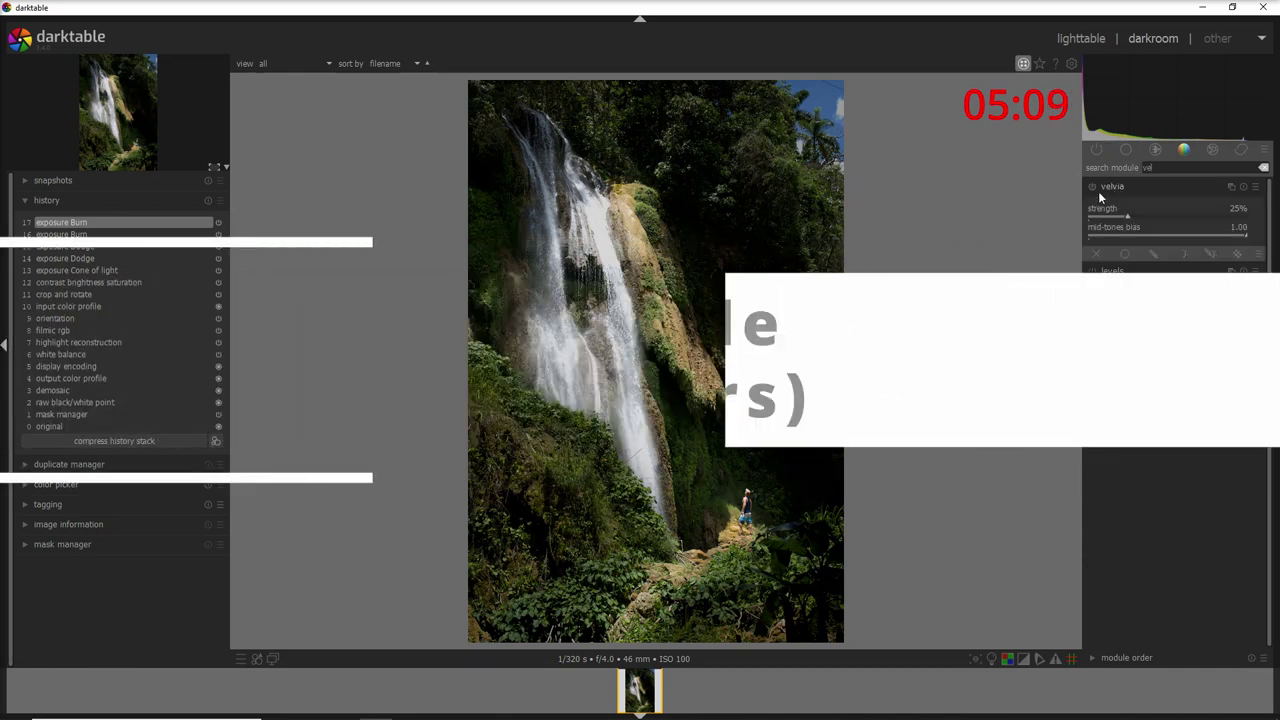
click(1091, 188)
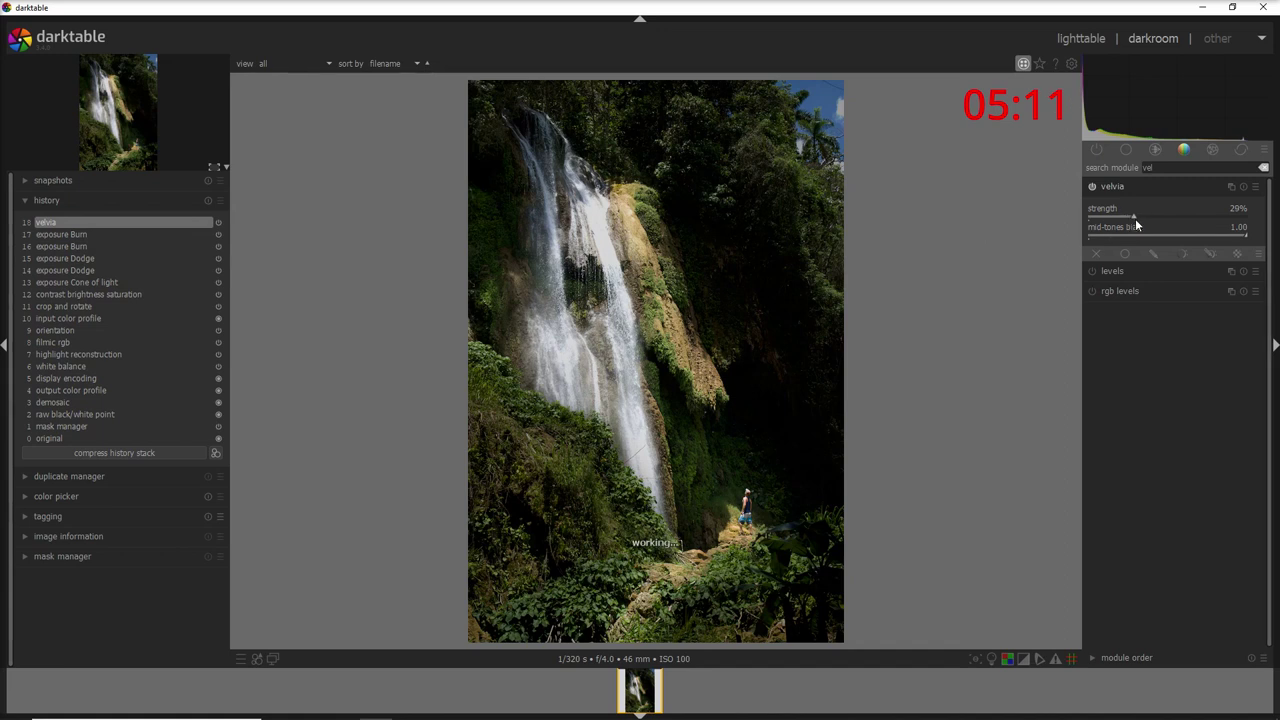
drag(1135, 218, 1160, 228)
mouse_move(1171, 216)
mouse_down()
mouse_move(1265, 220)
mouse_move(1167, 222)
mouse_up()
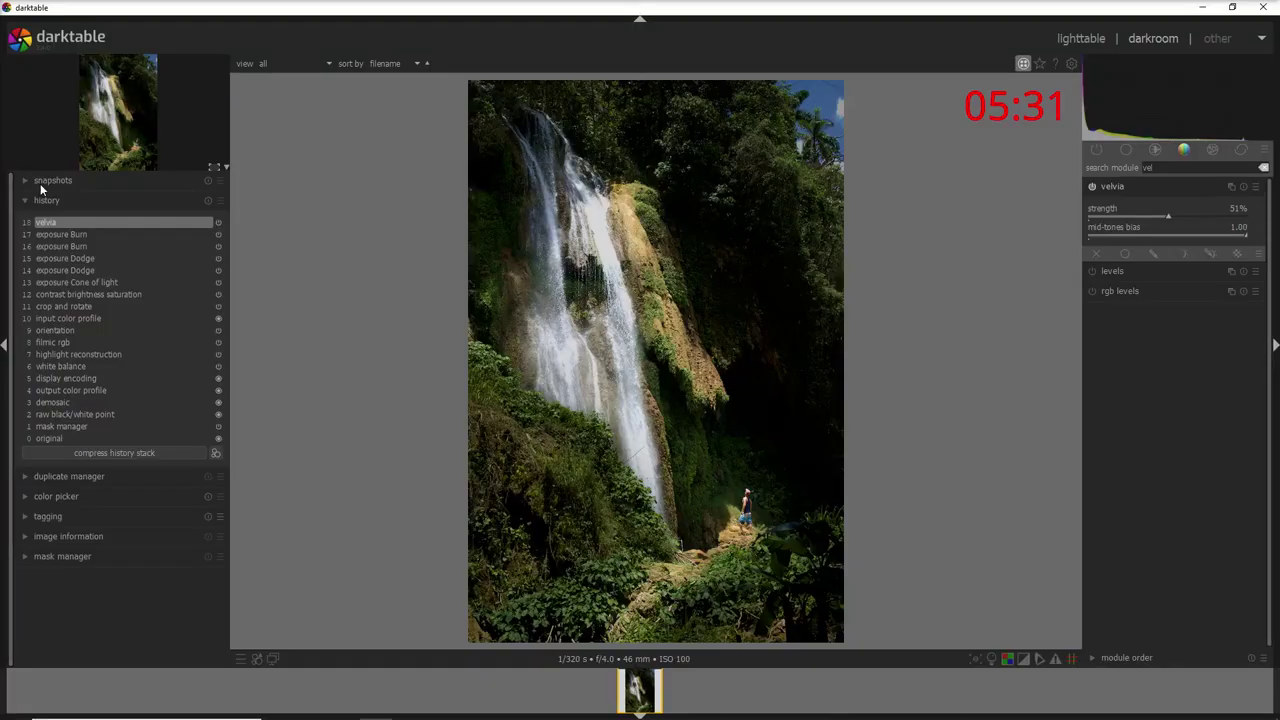
Step: Compress the history stack and take a snapshot of the finished edit
click(100, 449)
click(24, 182)
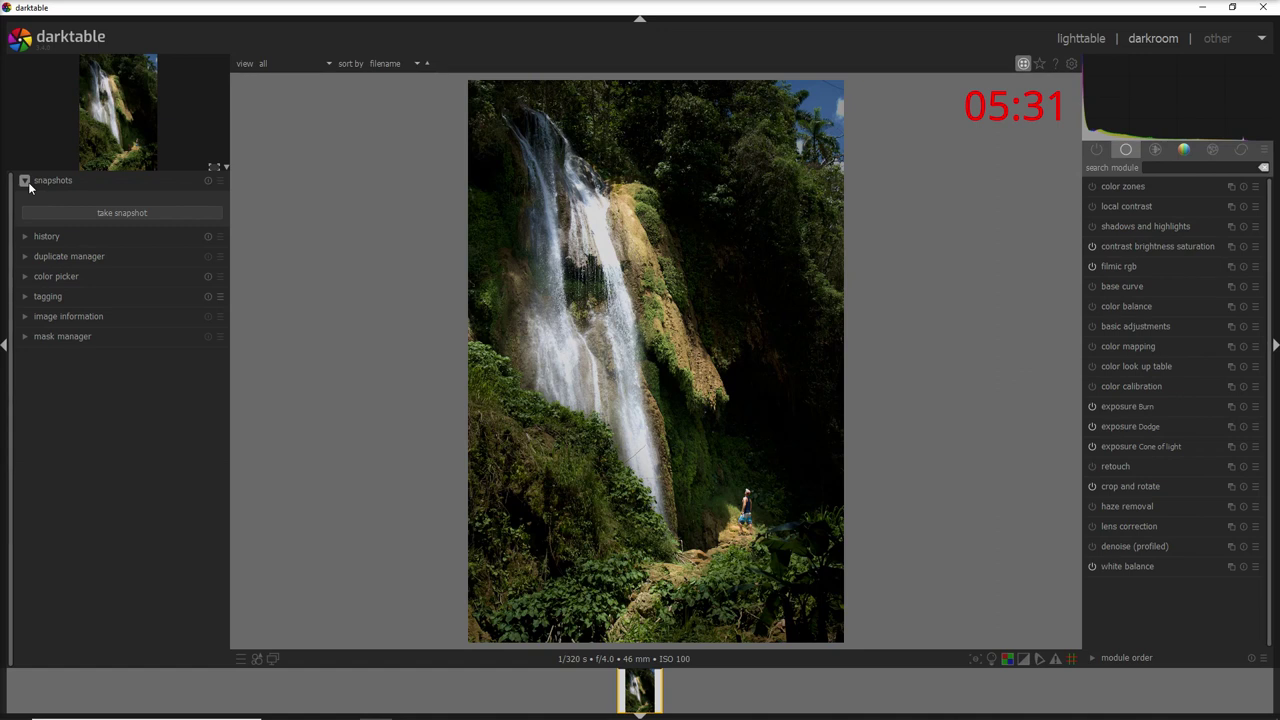
click(65, 209)
Step: Compare the crop and rotate history step against the velvia (16) snapshot using the split line
click(29, 245)
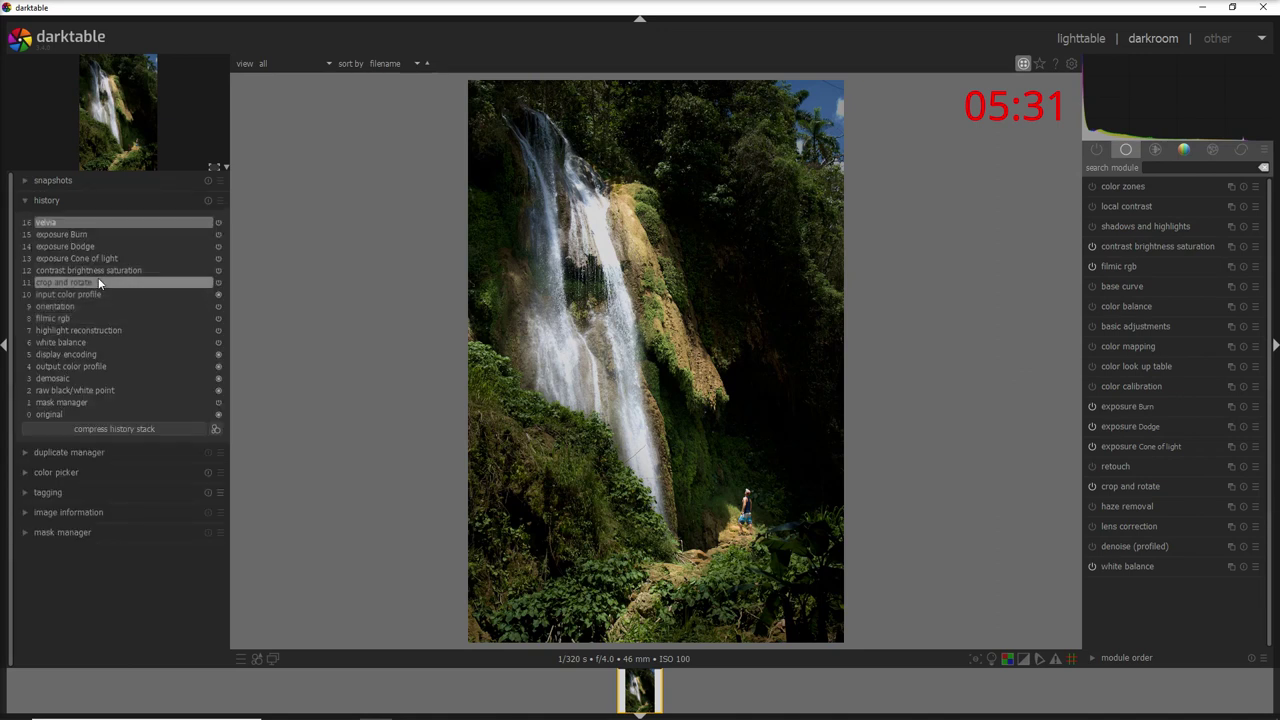
click(96, 283)
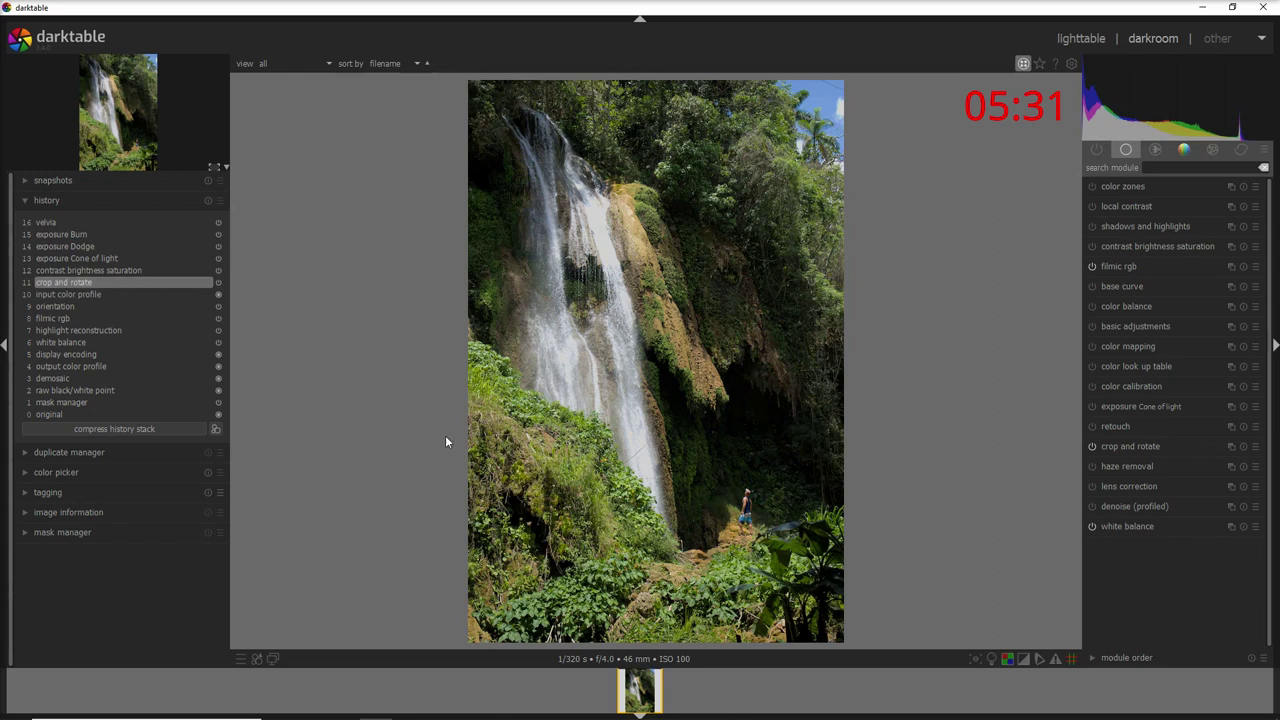
click(60, 180)
click(140, 203)
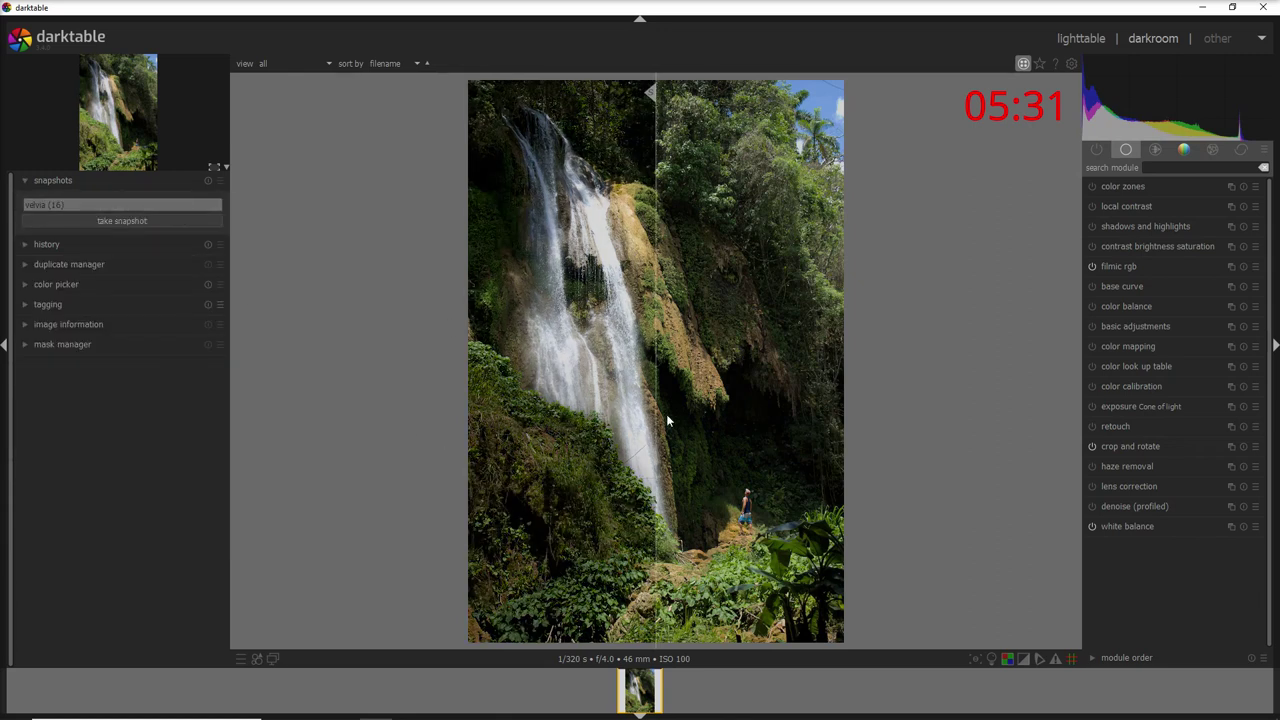
drag(668, 421, 404, 447)
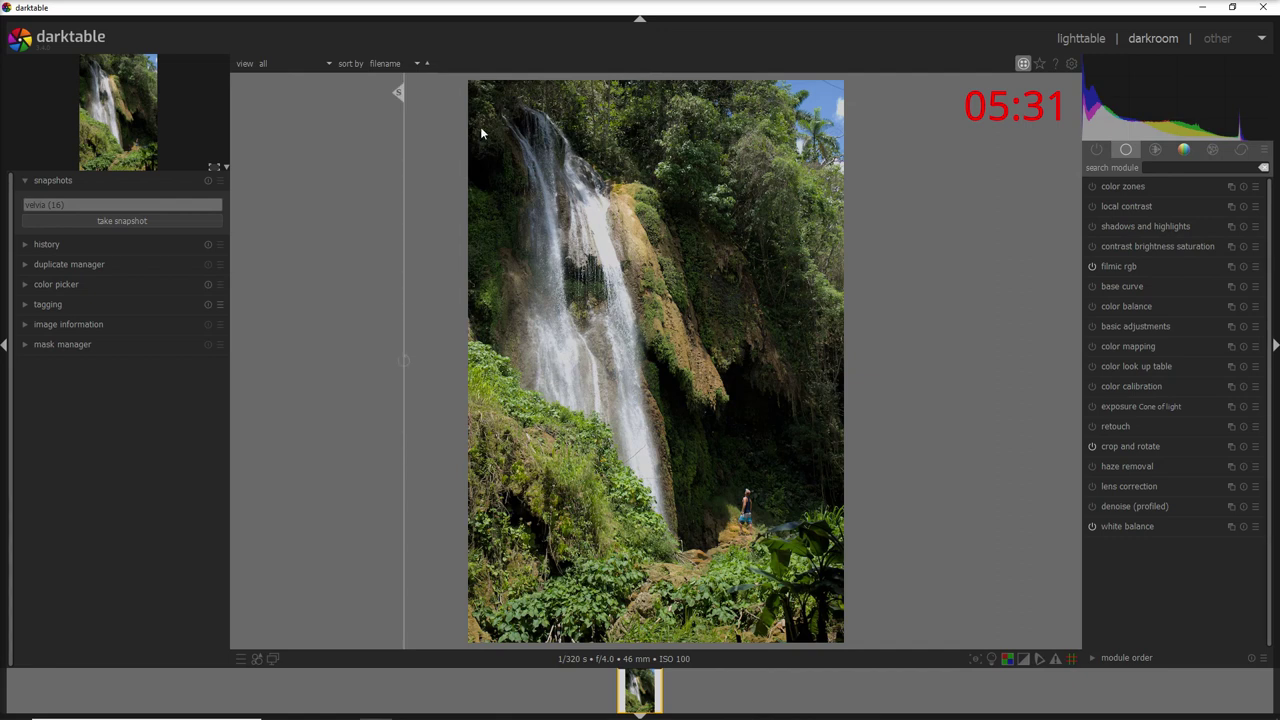
drag(401, 438, 1027, 447)
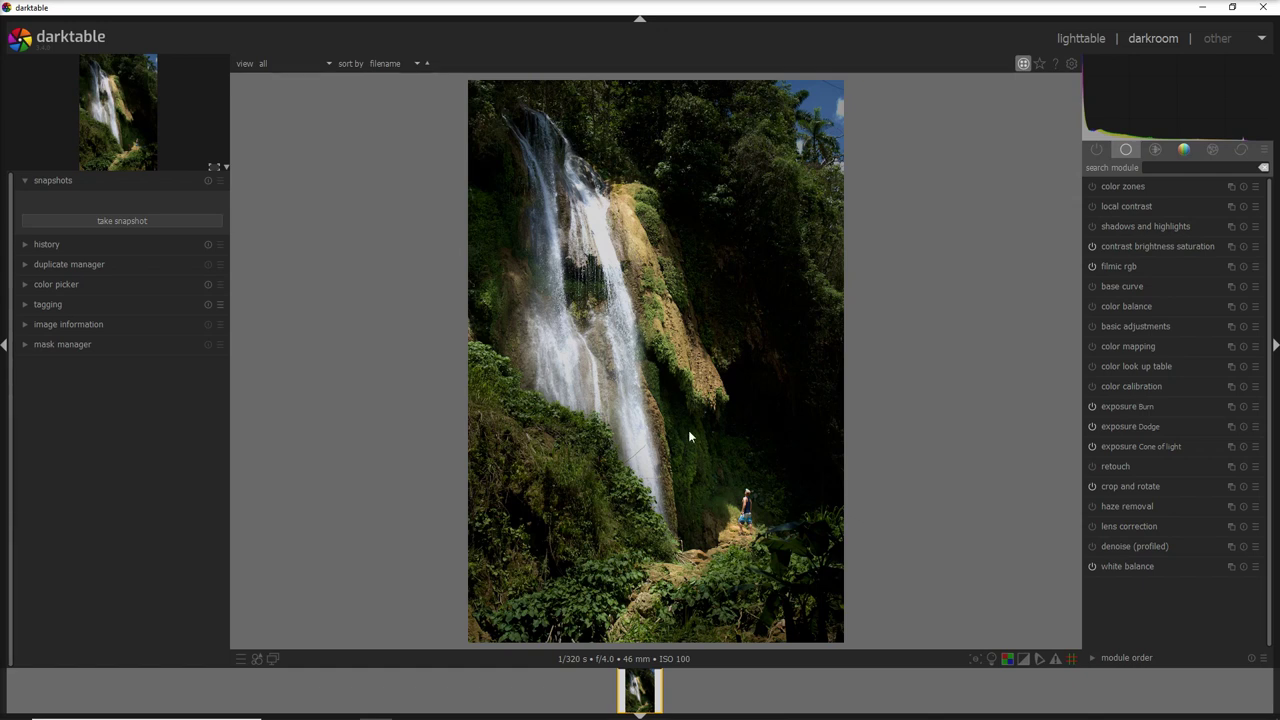
Step: Paint a retouch brush over the person below the waterfall, sourcing from beside them
click(1116, 466)
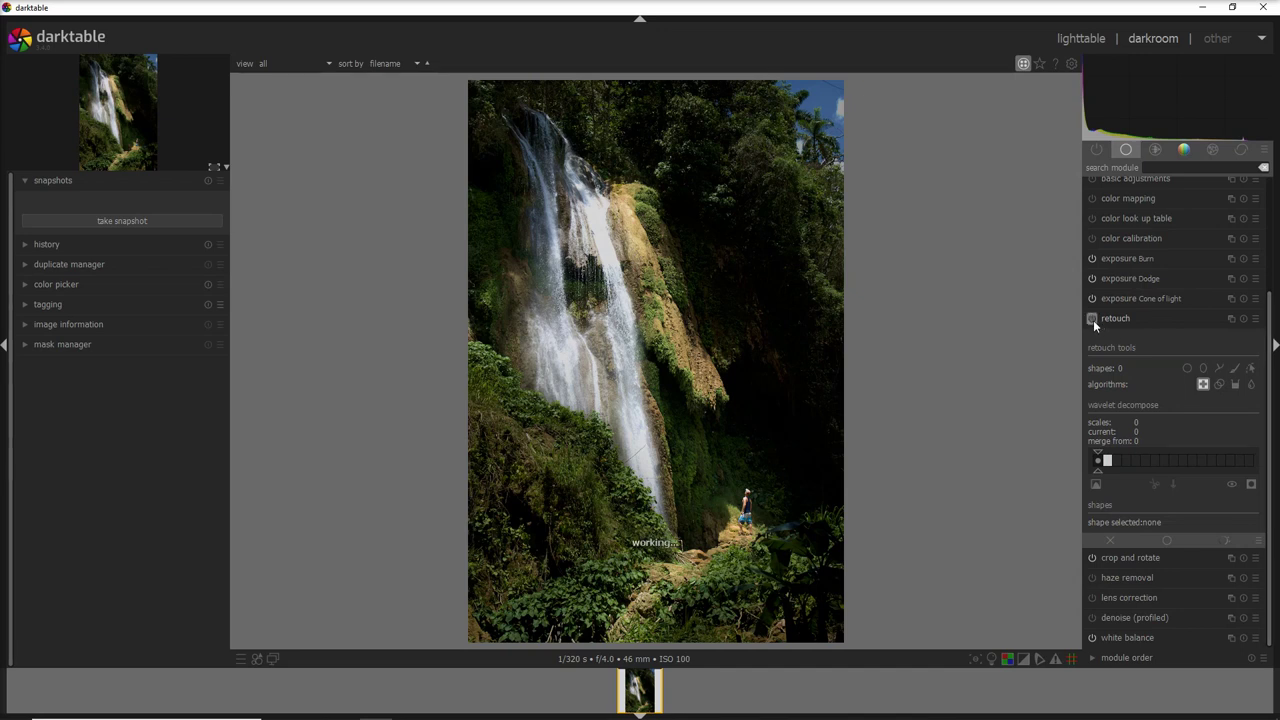
scroll(743, 530, up, 1)
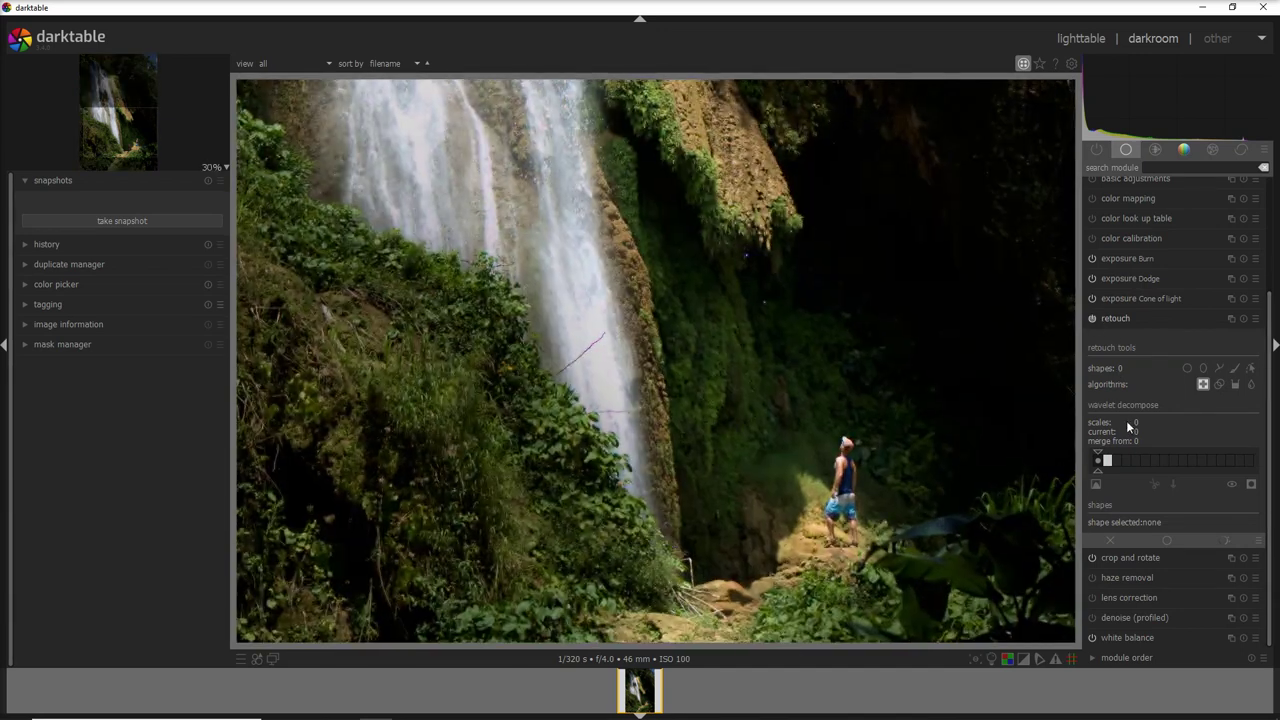
click(1235, 370)
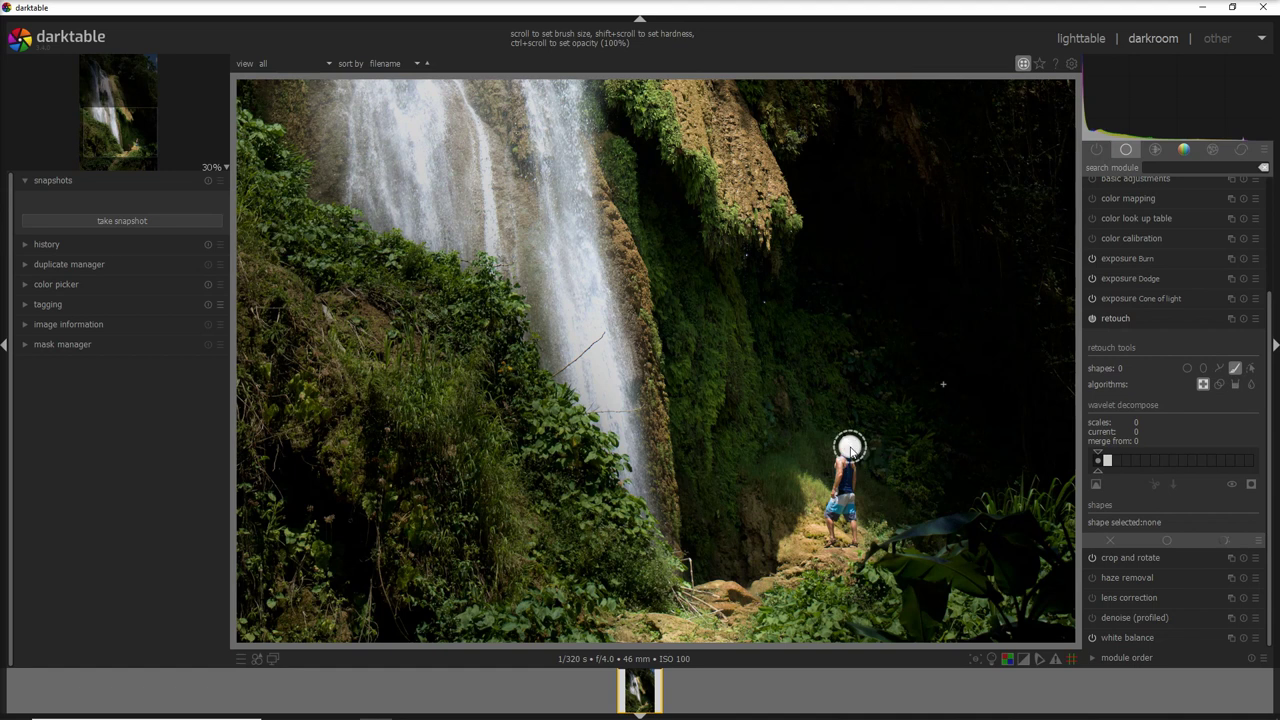
mouse_move(845, 462)
mouse_down()
mouse_move(850, 539)
mouse_move(840, 502)
mouse_move(836, 538)
mouse_up()
mouse_move(900, 420)
mouse_down()
mouse_move(915, 450)
mouse_move(897, 518)
mouse_up()
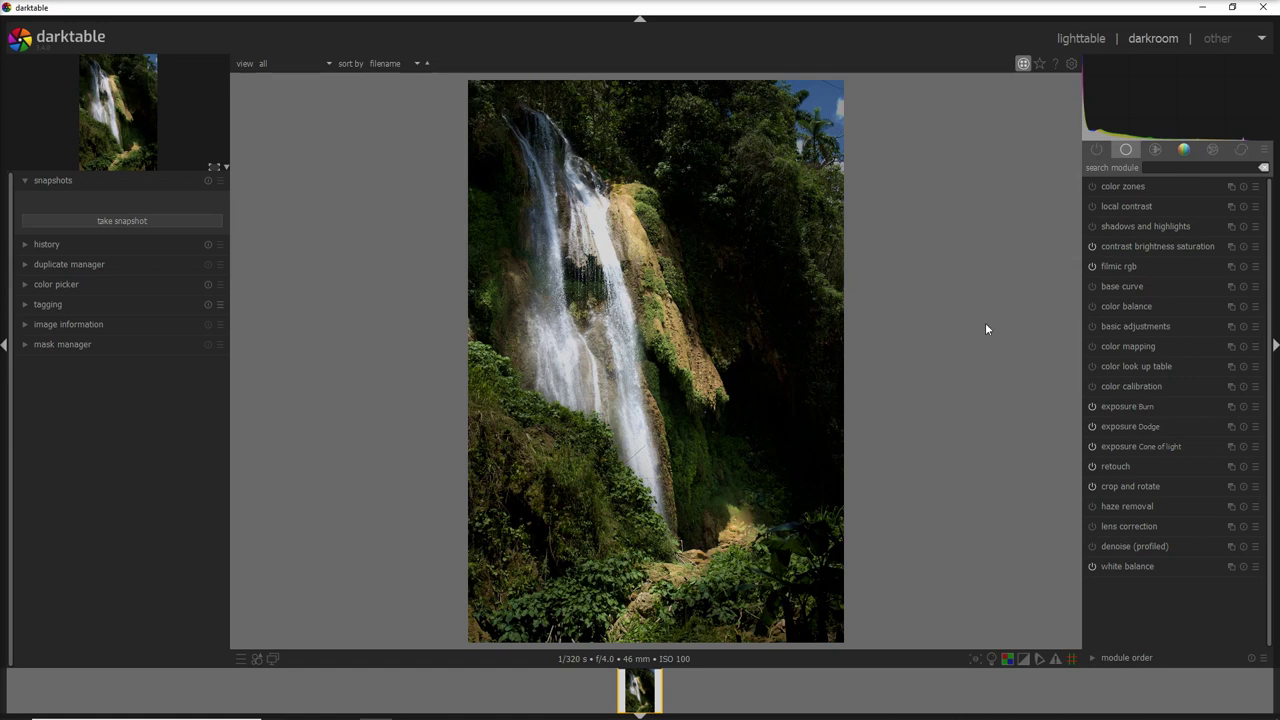
Step: Turn off the retouch module so the person shows at the waterfall's base
click(1093, 466)
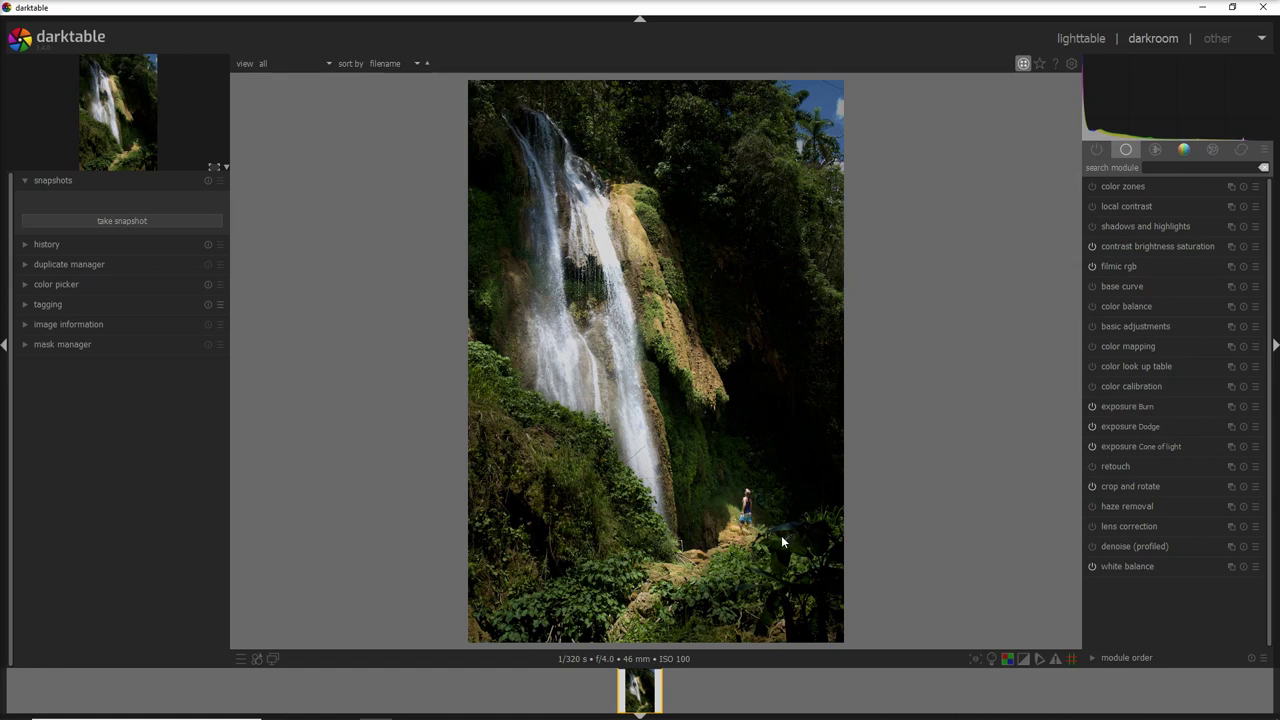